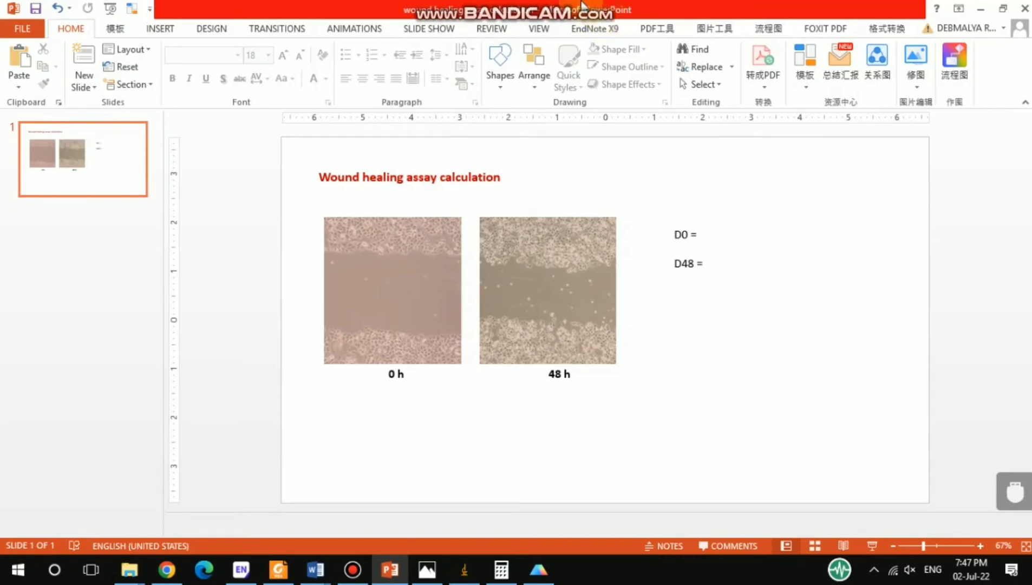
- Switch to ImageJ, open the 0 h wound image IMG_0011 and reposition its window
mouse_move(582, 6)
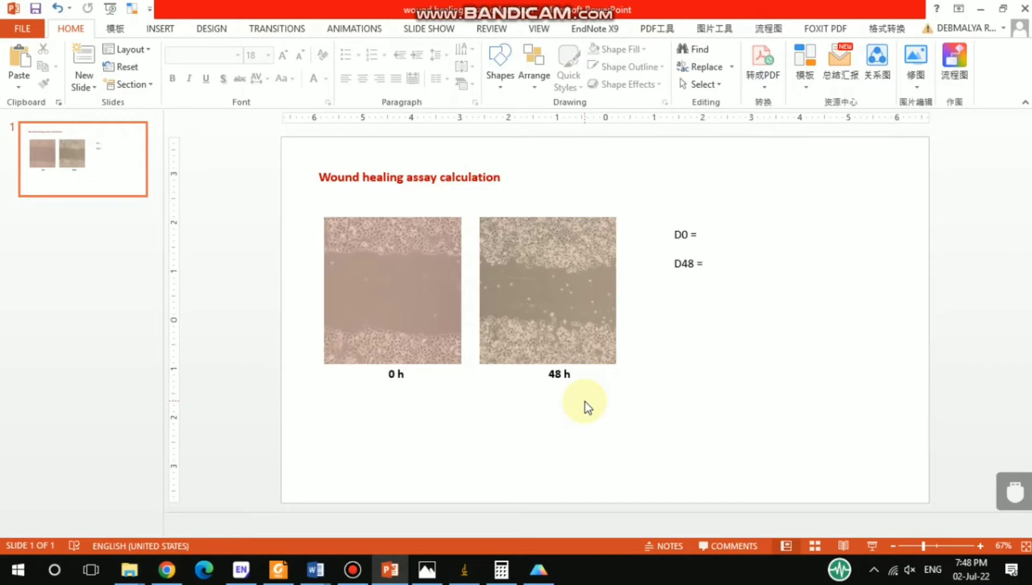
click(462, 573)
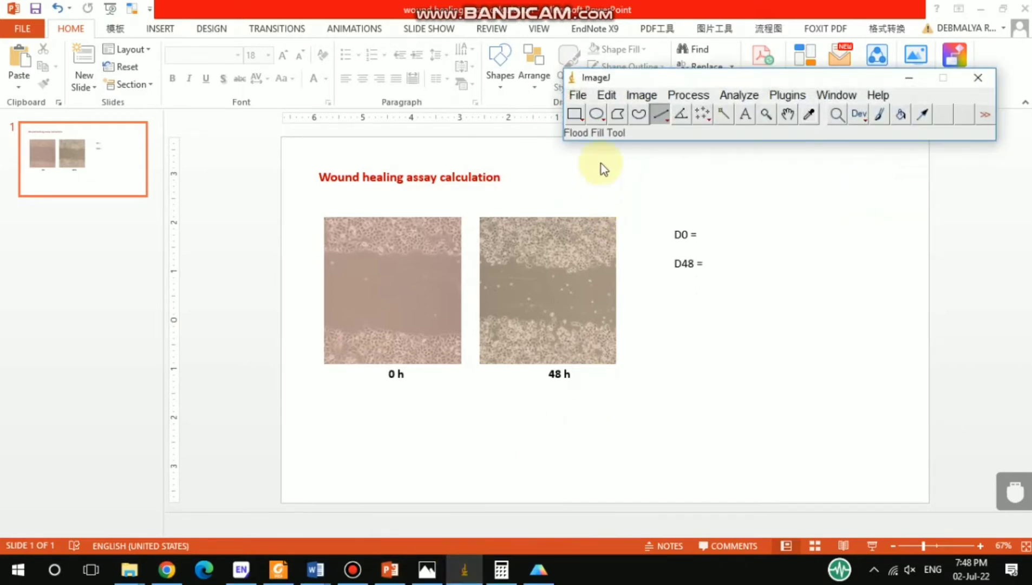
click(578, 96)
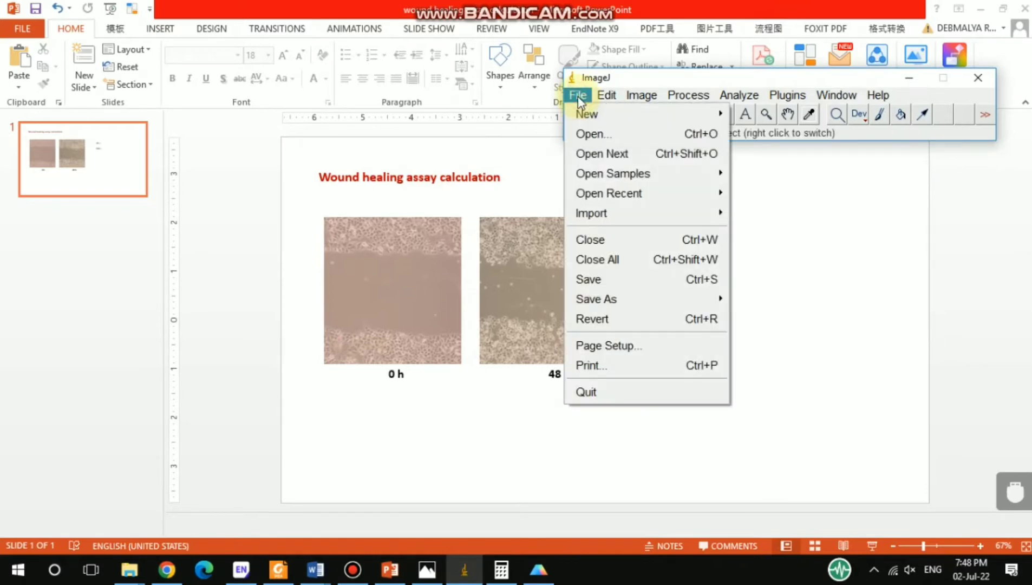
click(588, 134)
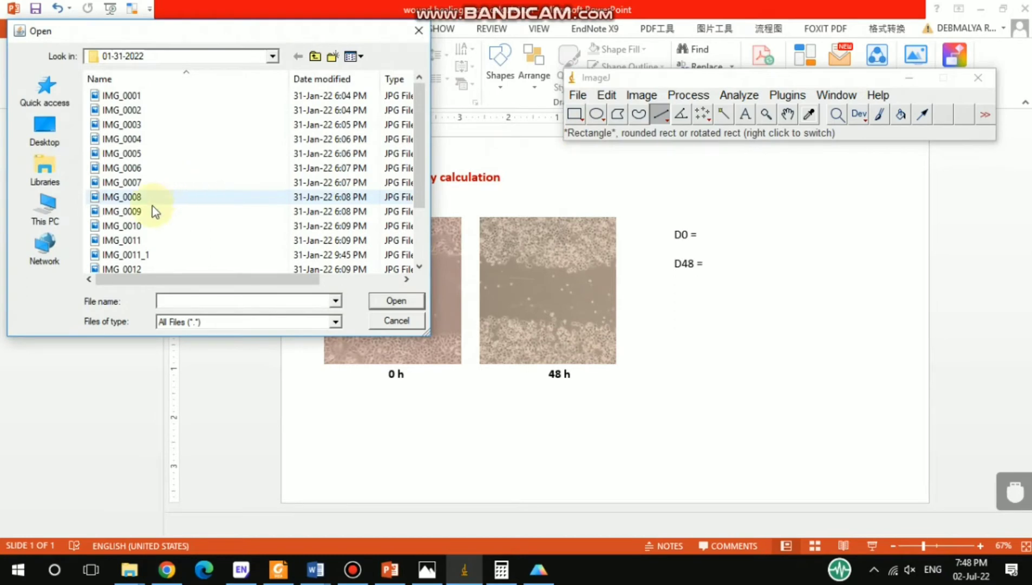
double_click(142, 241)
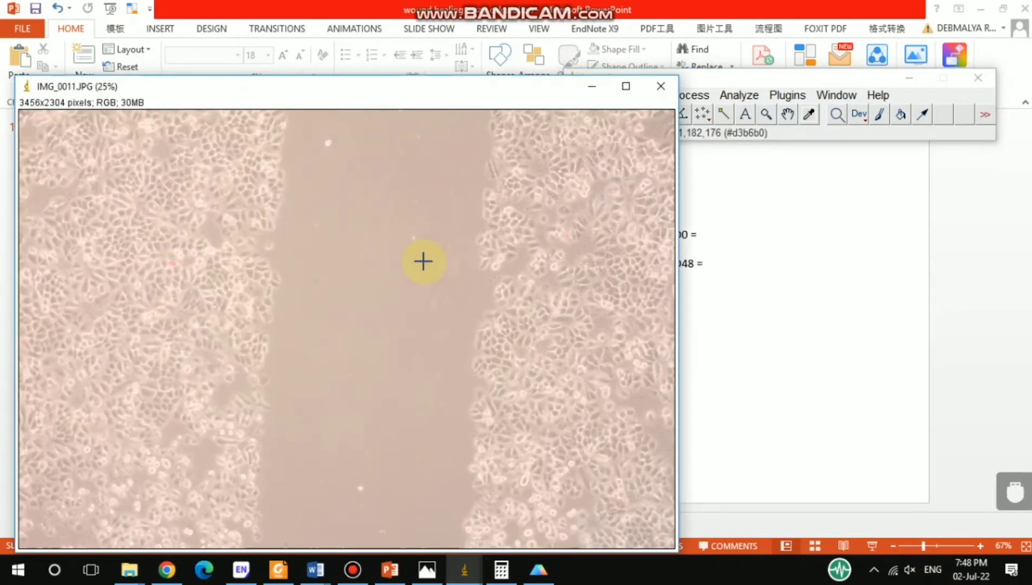
drag(452, 95, 436, 4)
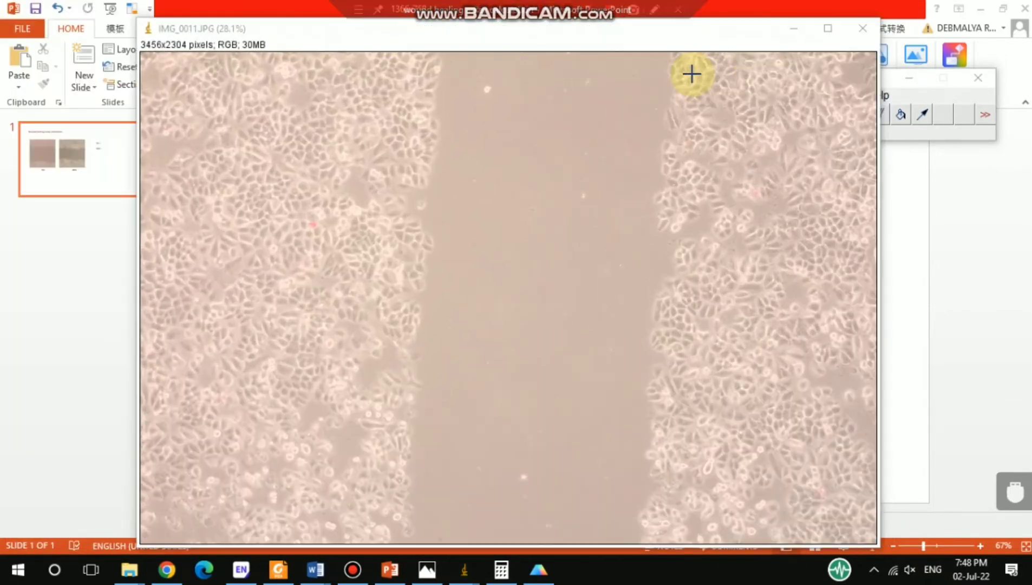
- Draw a straight line across the wound gap in the upper part of the image and measure its length
click(922, 103)
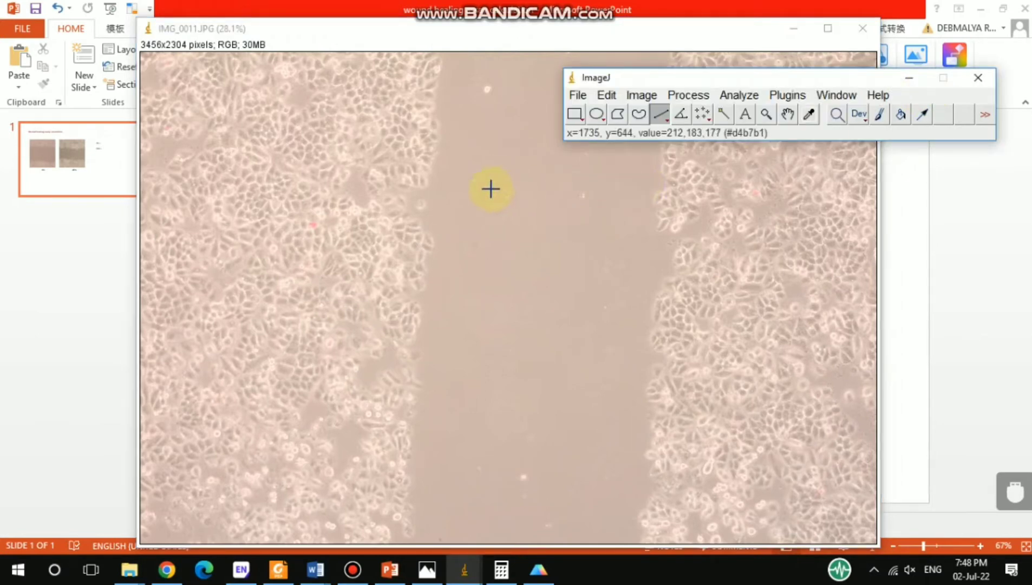
click(670, 123)
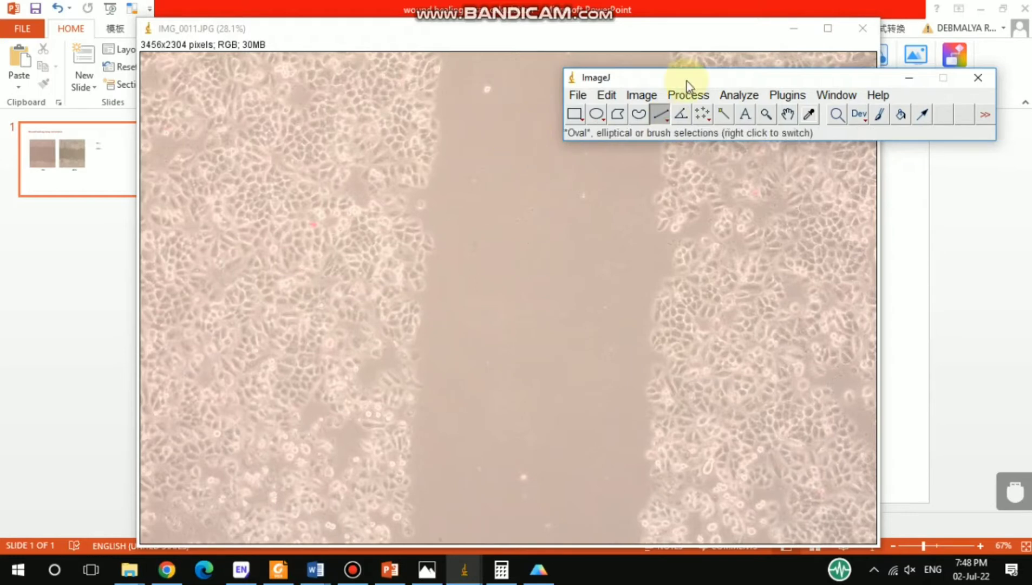
drag(685, 81, 735, 52)
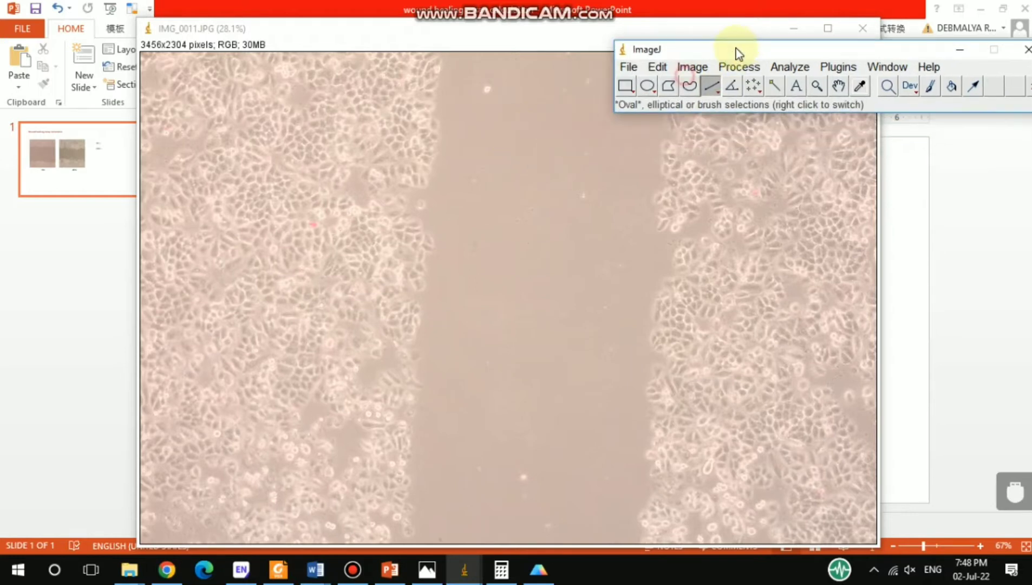
click(437, 144)
drag(438, 143, 665, 146)
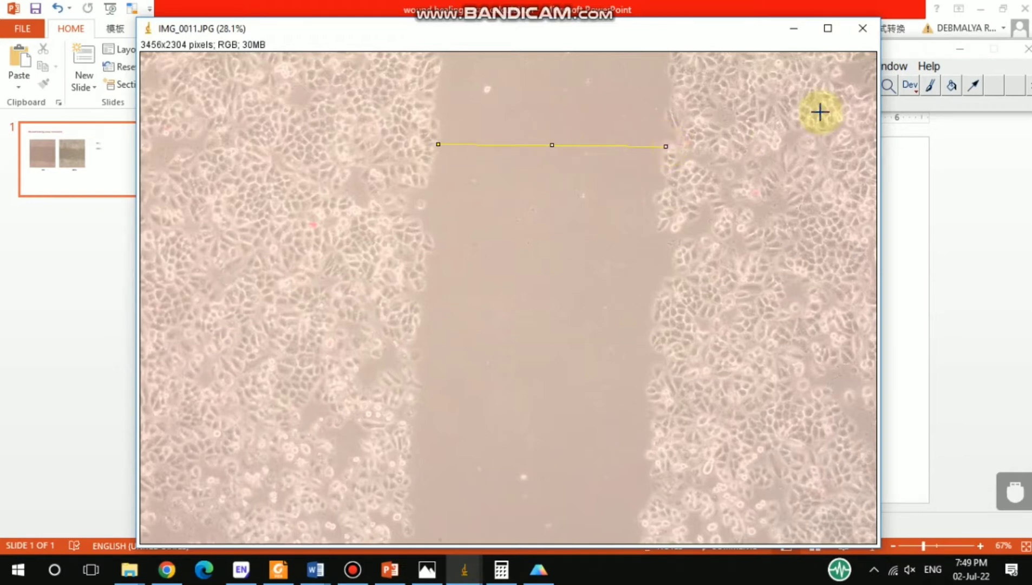
click(912, 52)
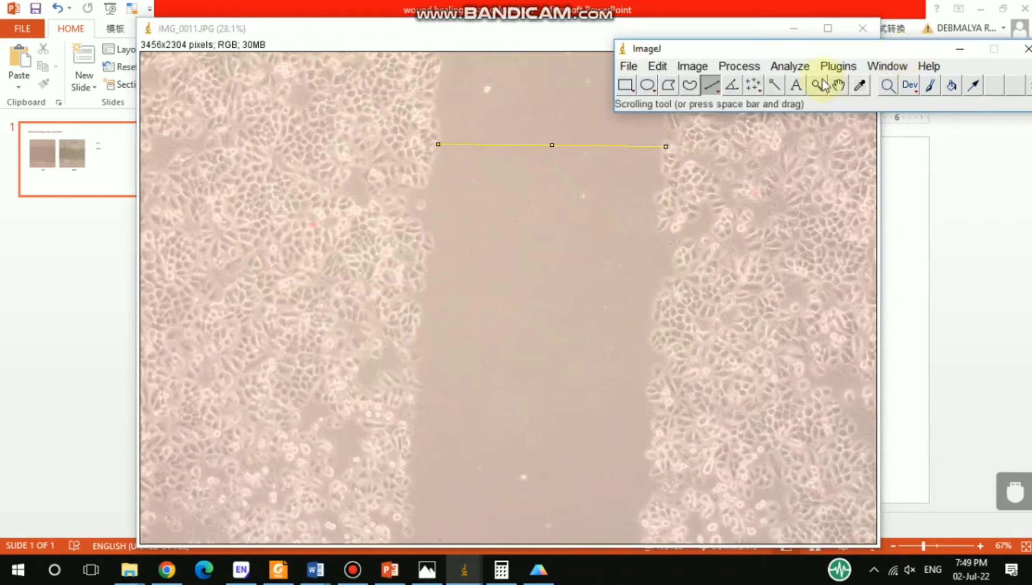
click(779, 71)
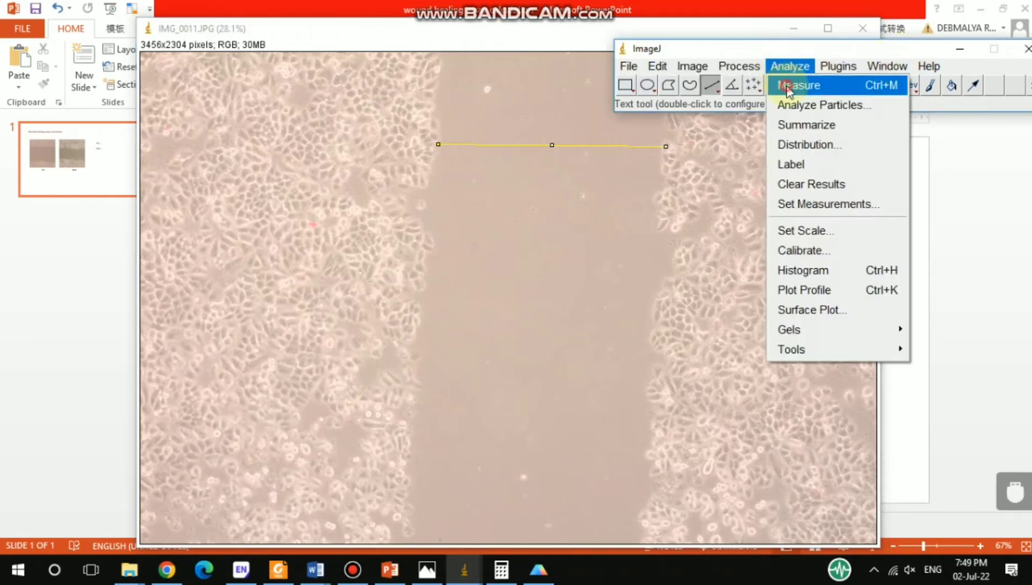
click(788, 85)
drag(843, 383, 913, 383)
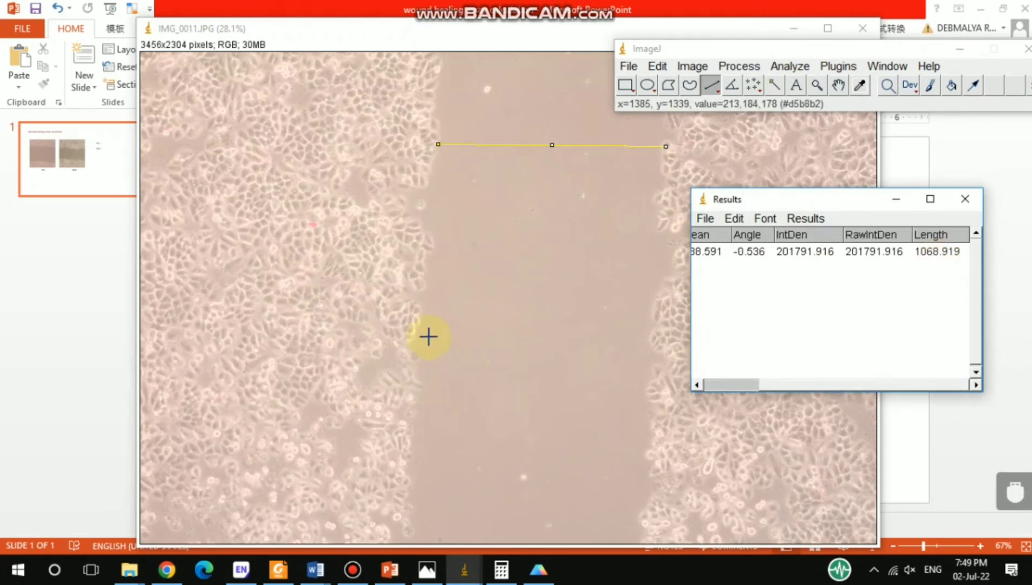
- Draw a second straight line across the wound gap, slightly below the image's middle, and measure its length
drag(418, 334, 655, 339)
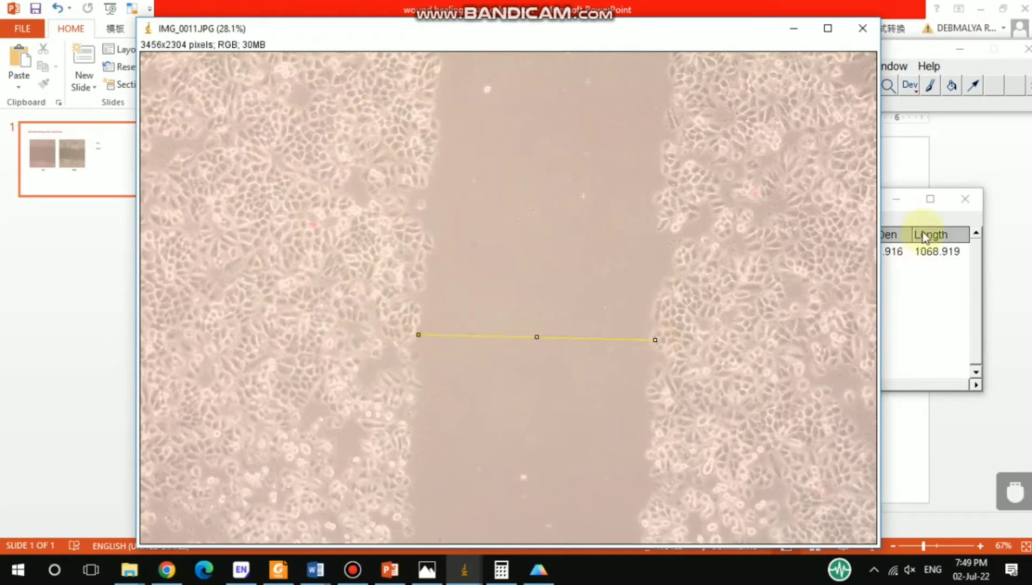
click(905, 215)
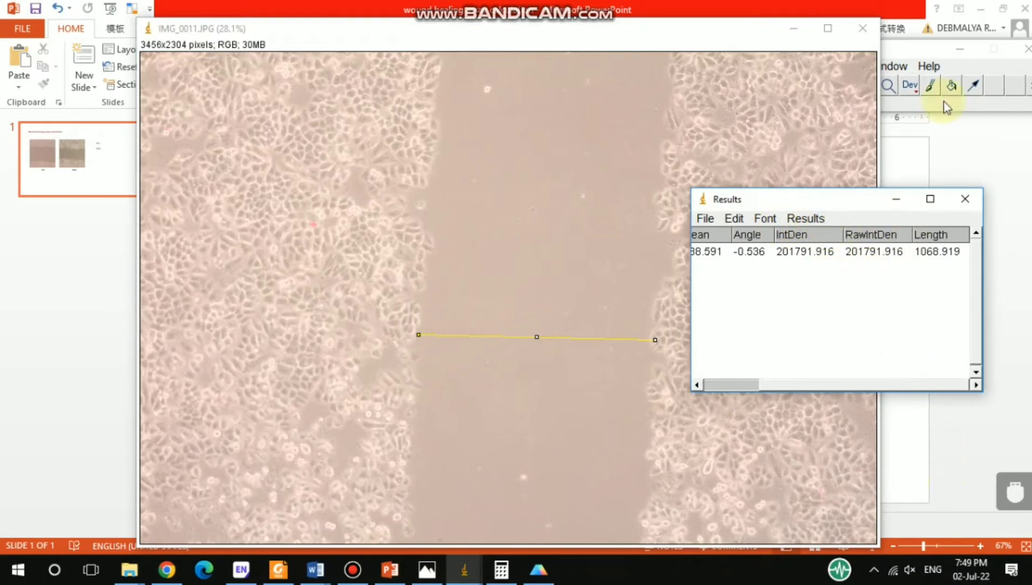
click(909, 55)
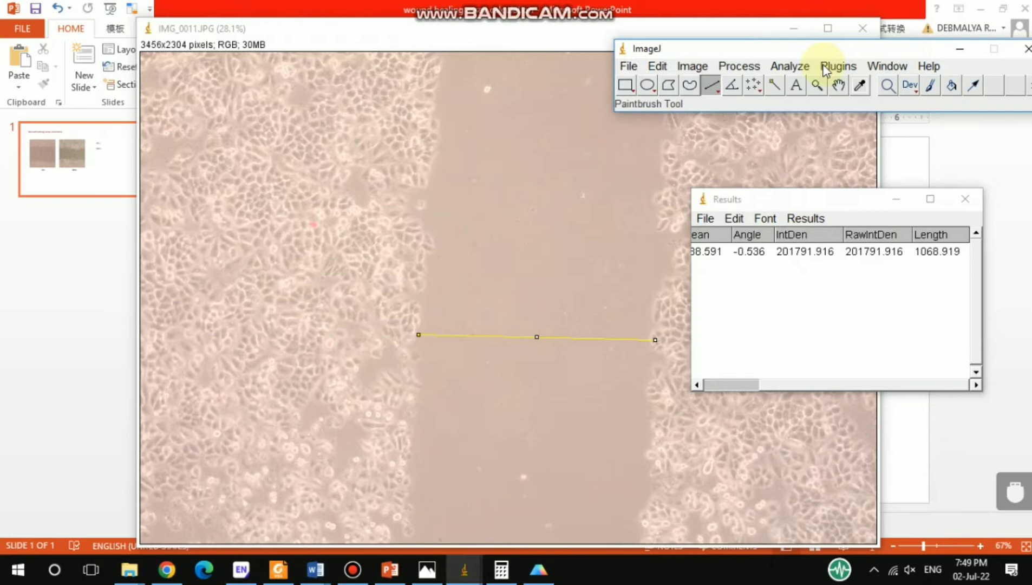
click(792, 65)
click(795, 85)
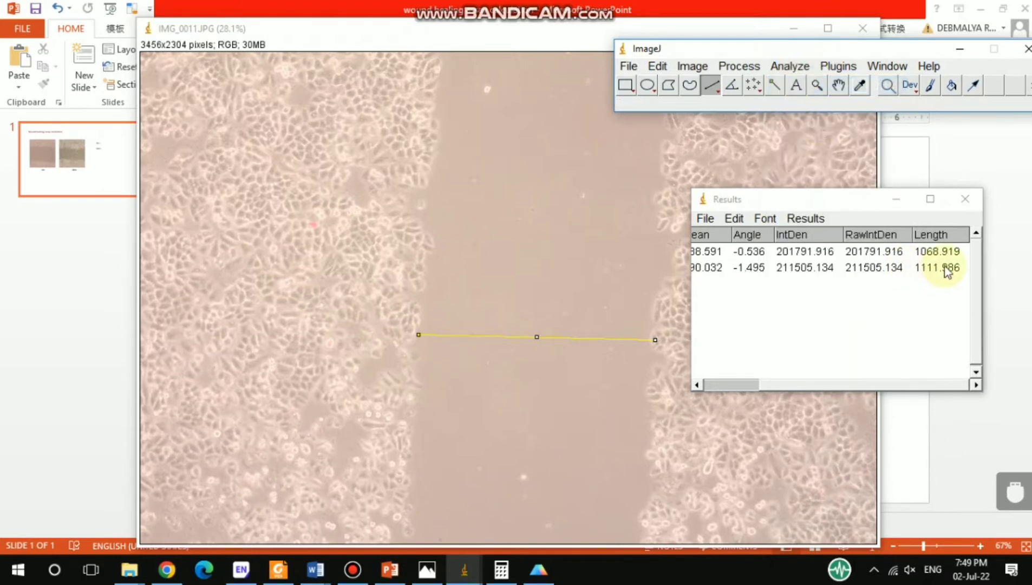
- Draw a third straight line across the wound gap near the image's lower edge, measure its length and close the image
click(415, 491)
drag(408, 492, 652, 494)
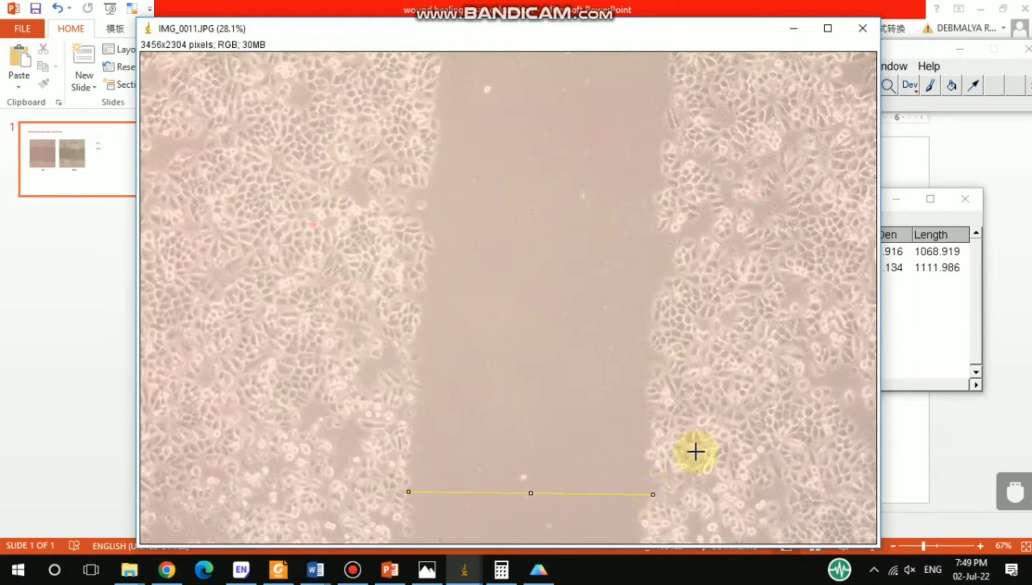
click(900, 227)
click(916, 50)
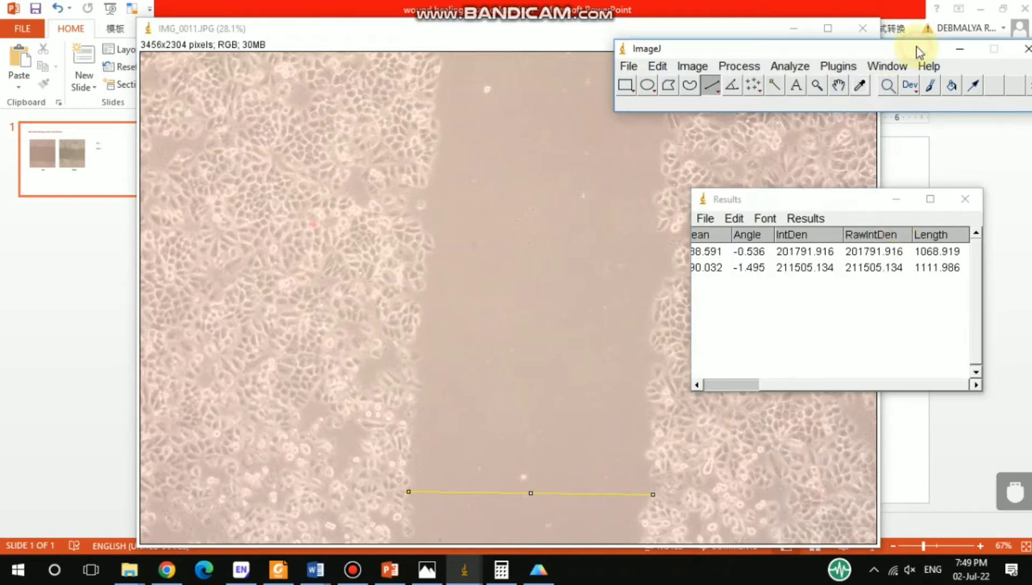
click(790, 67)
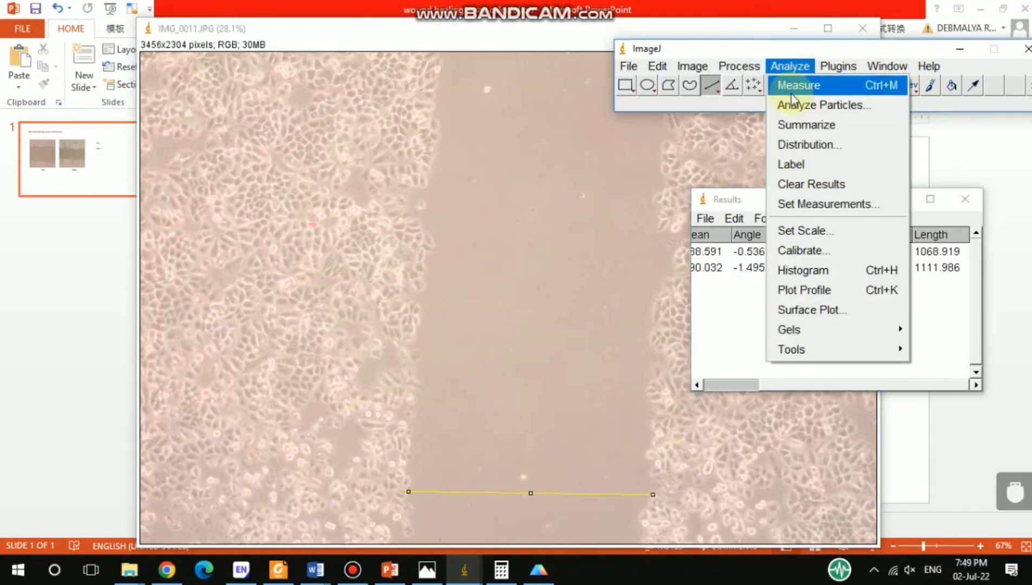
click(792, 95)
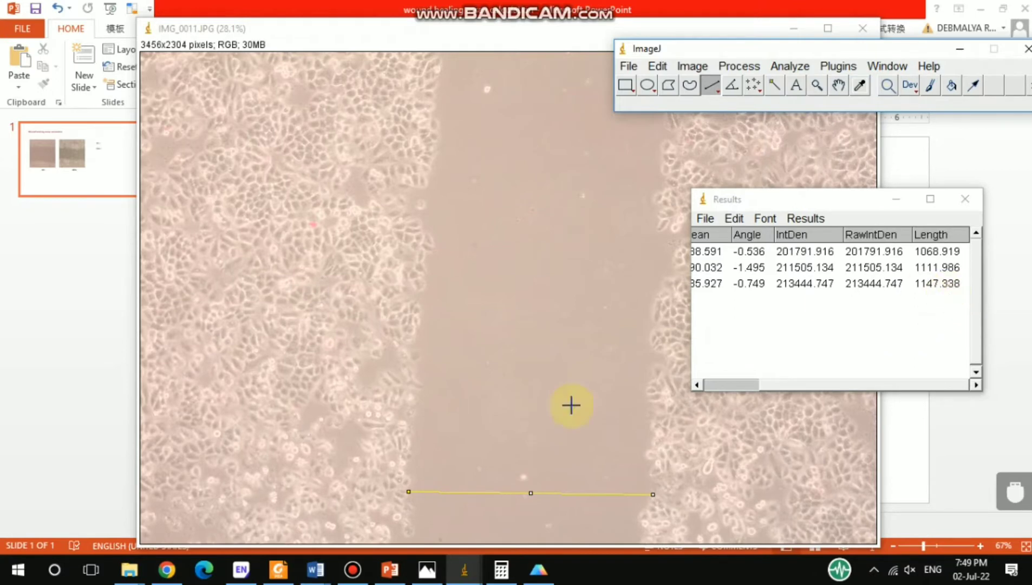
click(864, 29)
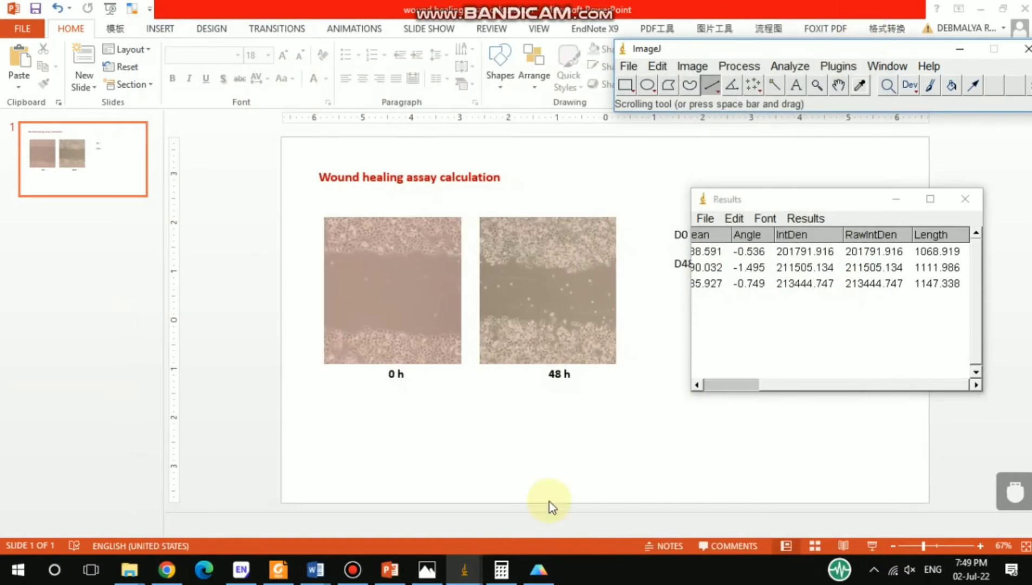
- Switch to Calculator and add the three measured gap lengths without decimals: 1068, 1111 and 1147
click(508, 568)
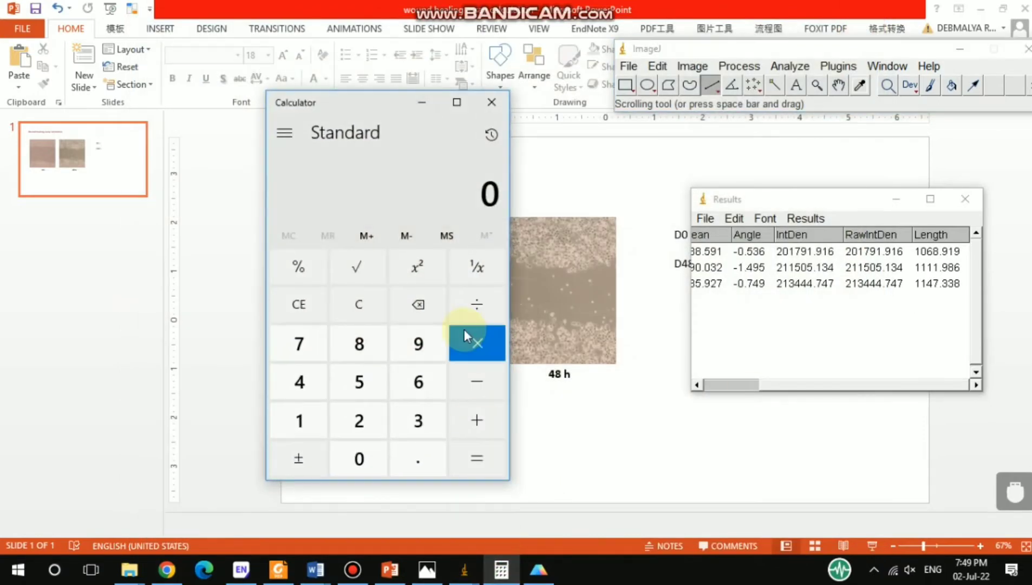
click(292, 415)
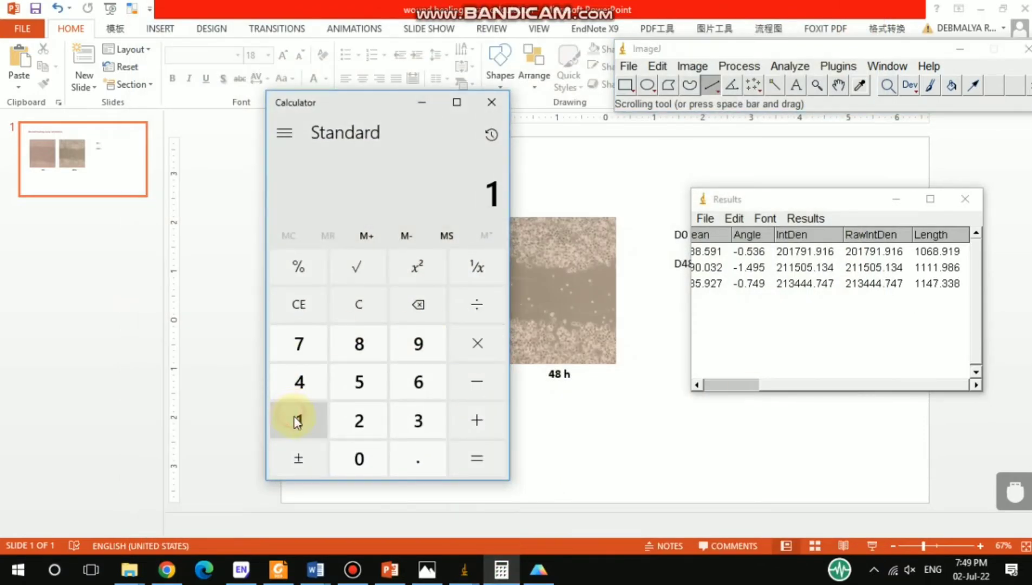
click(355, 461)
click(407, 391)
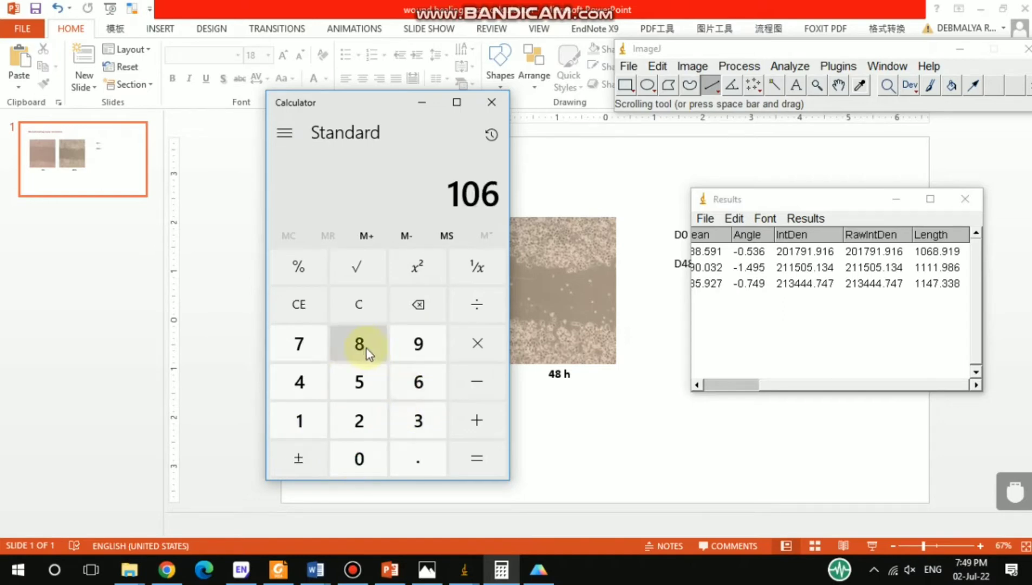
click(360, 344)
click(485, 430)
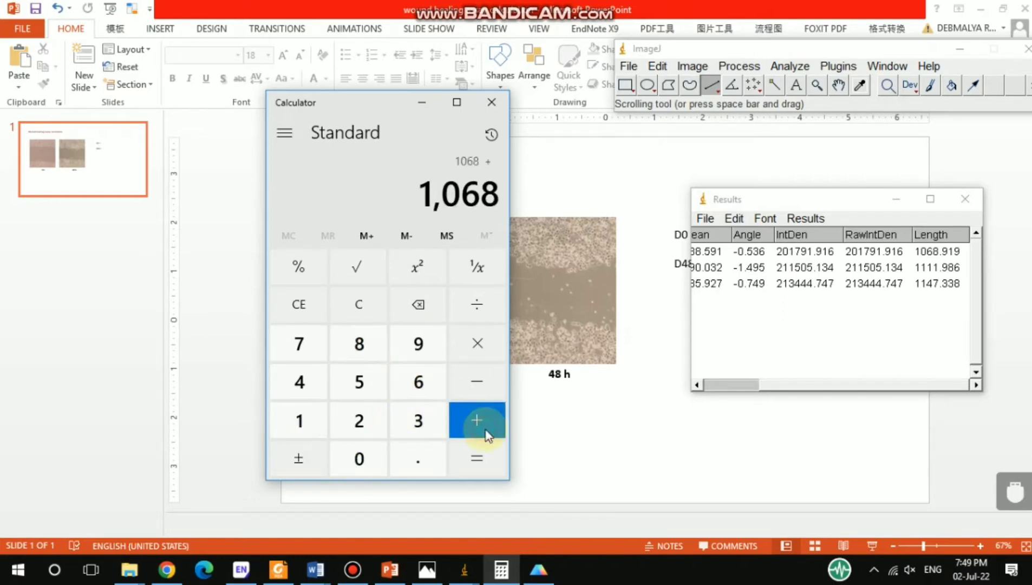
double_click(311, 426)
click(310, 427)
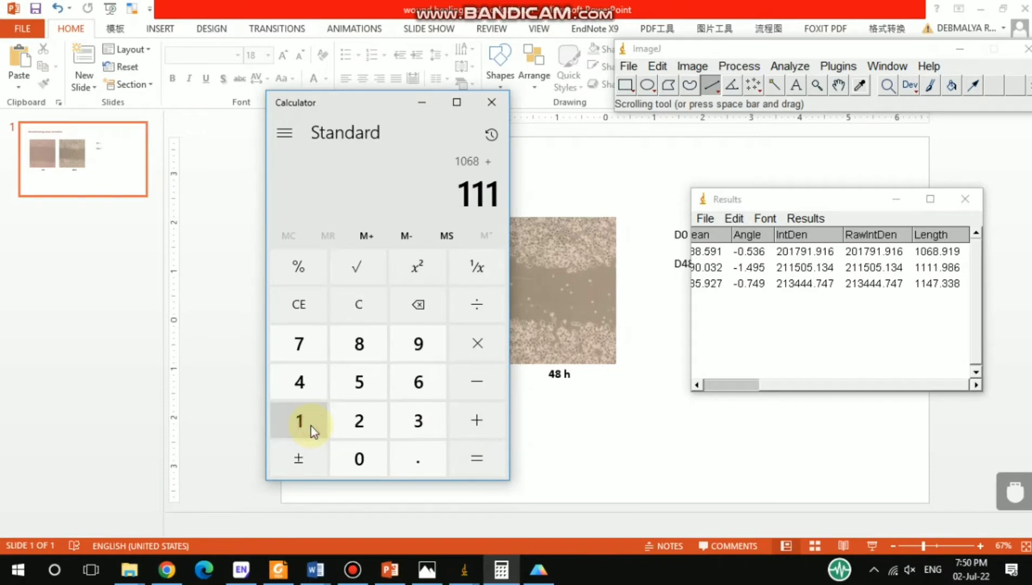
click(311, 426)
click(482, 433)
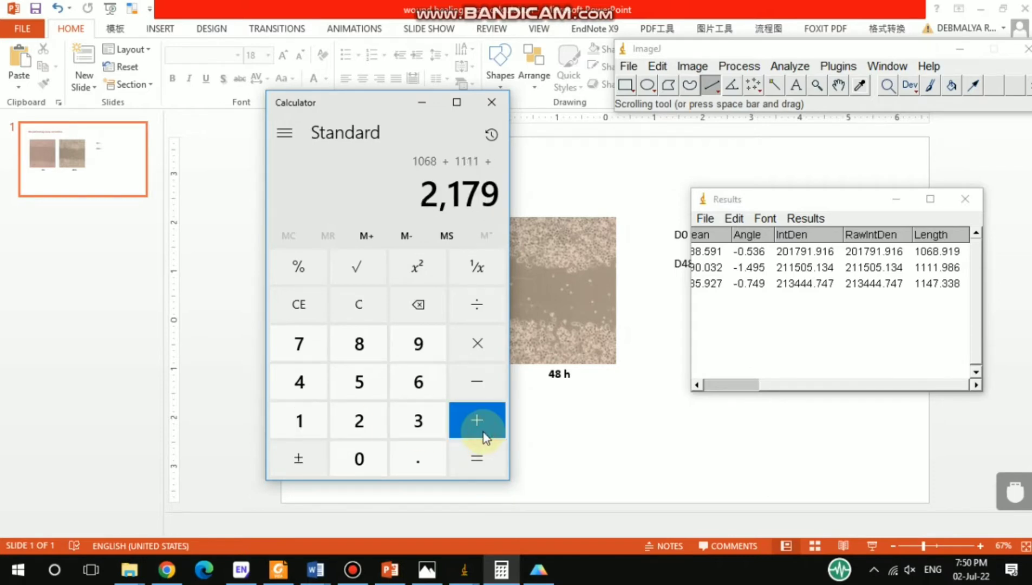
double_click(307, 427)
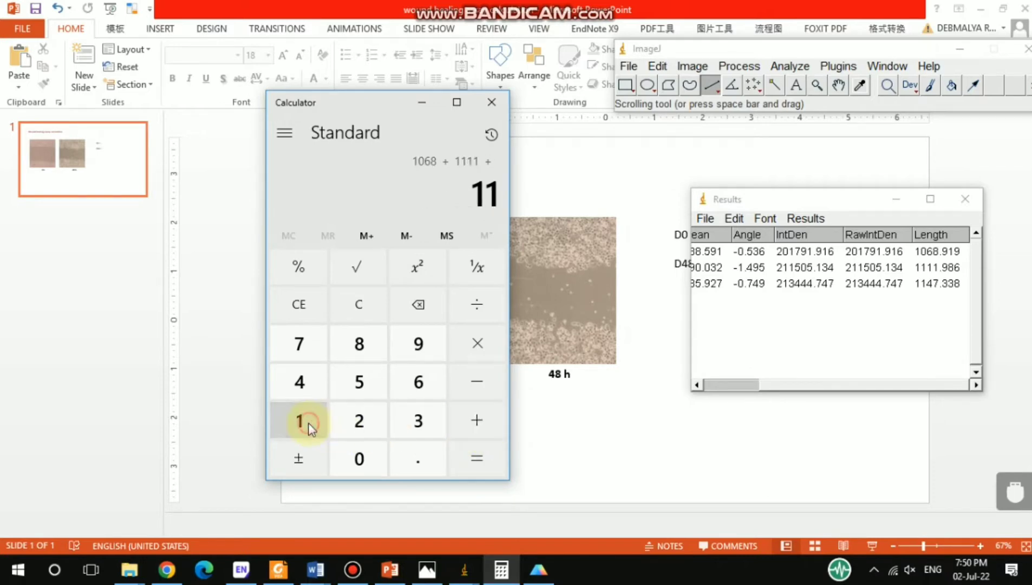
click(296, 377)
click(297, 352)
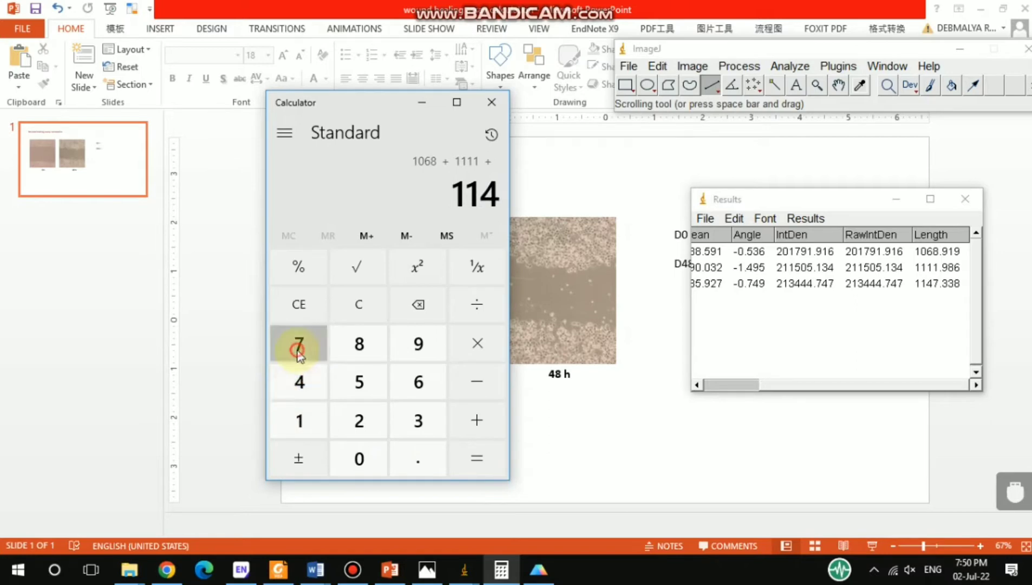
click(475, 455)
- Divide the sum by 3 to get the average gap width at 0 h
click(476, 308)
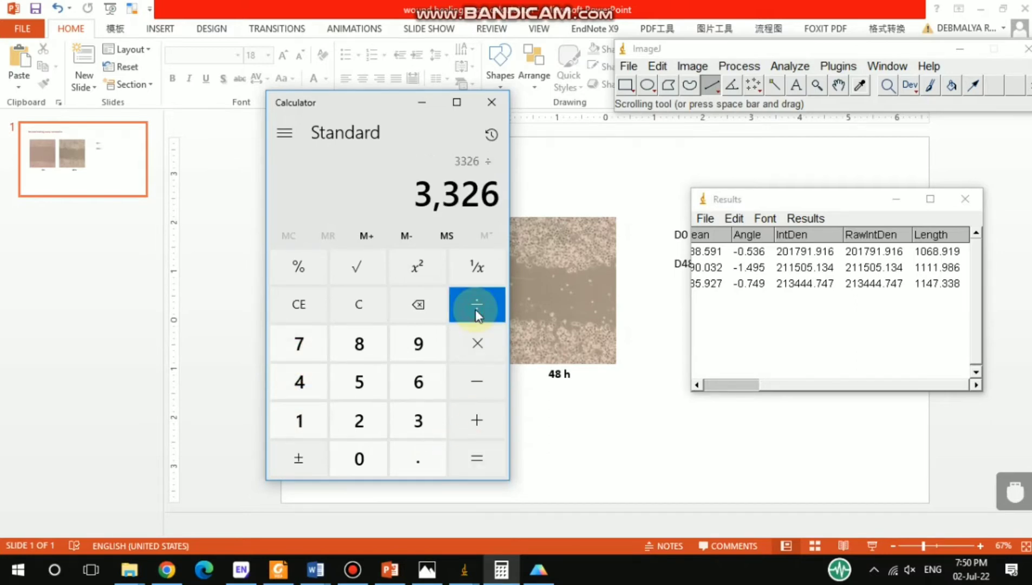
click(418, 414)
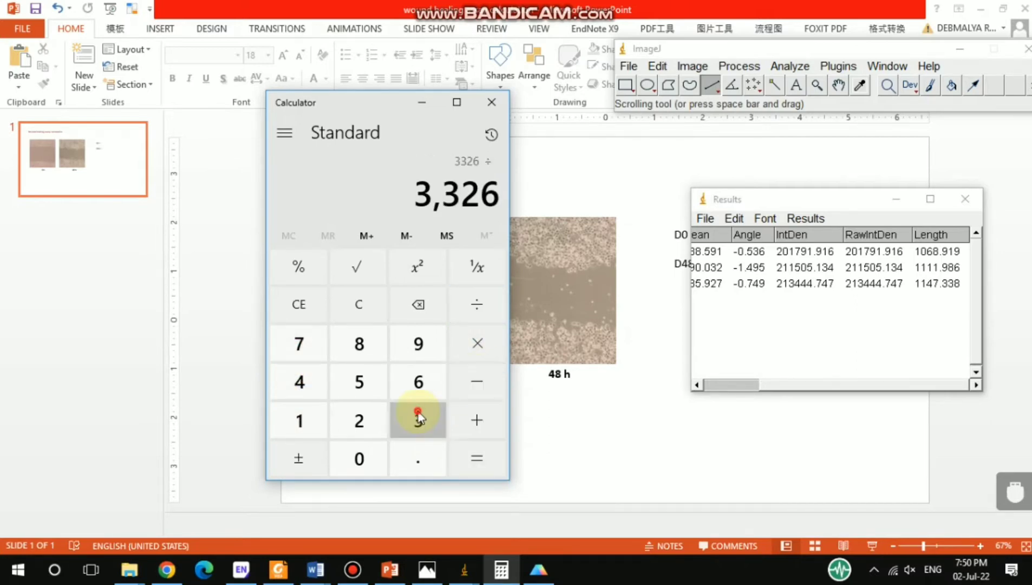
click(477, 459)
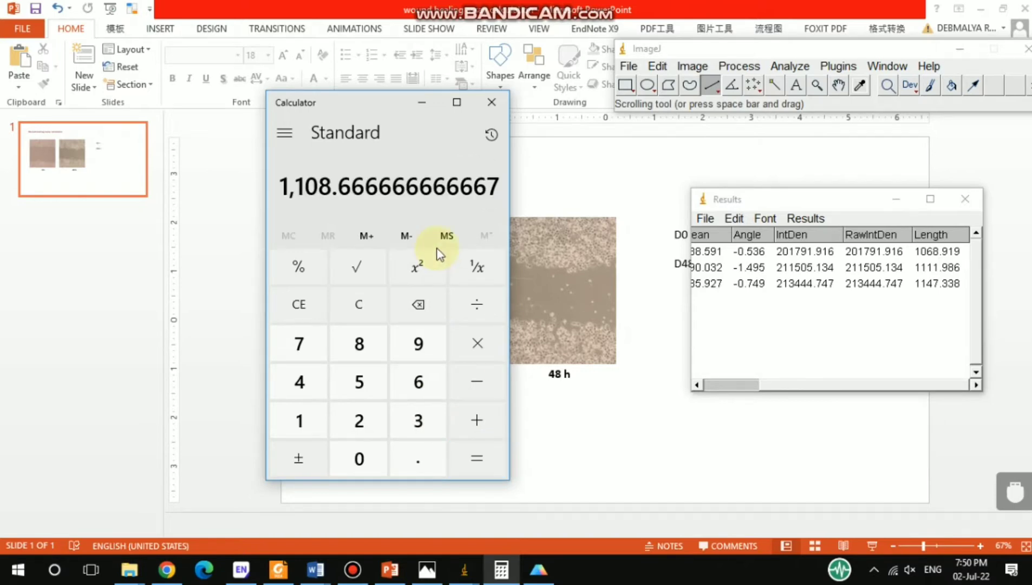
- Minimize the Calculator and Results windows to uncover the D0 and D48 labels on the slide
click(422, 103)
click(893, 199)
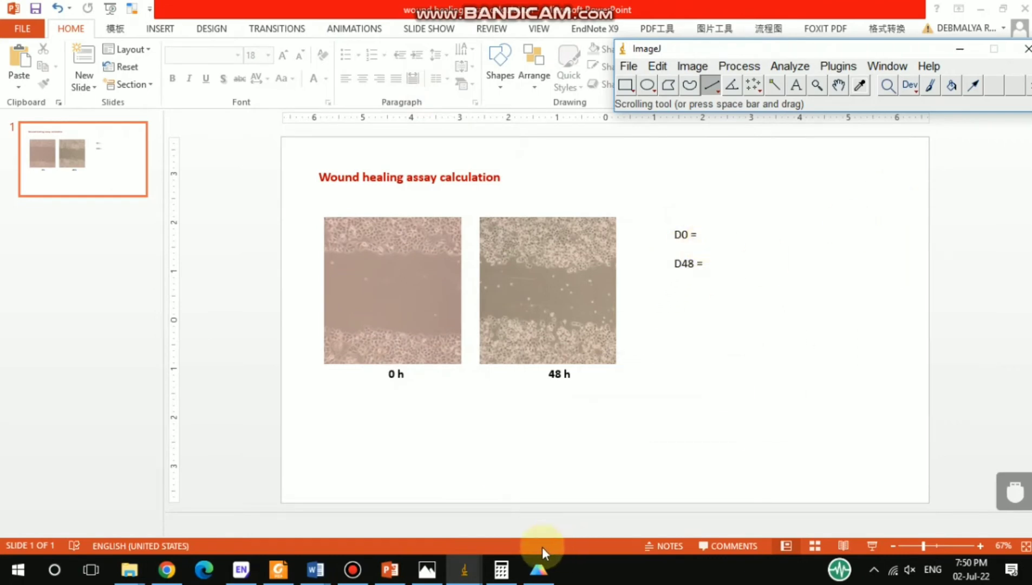
click(515, 567)
click(517, 567)
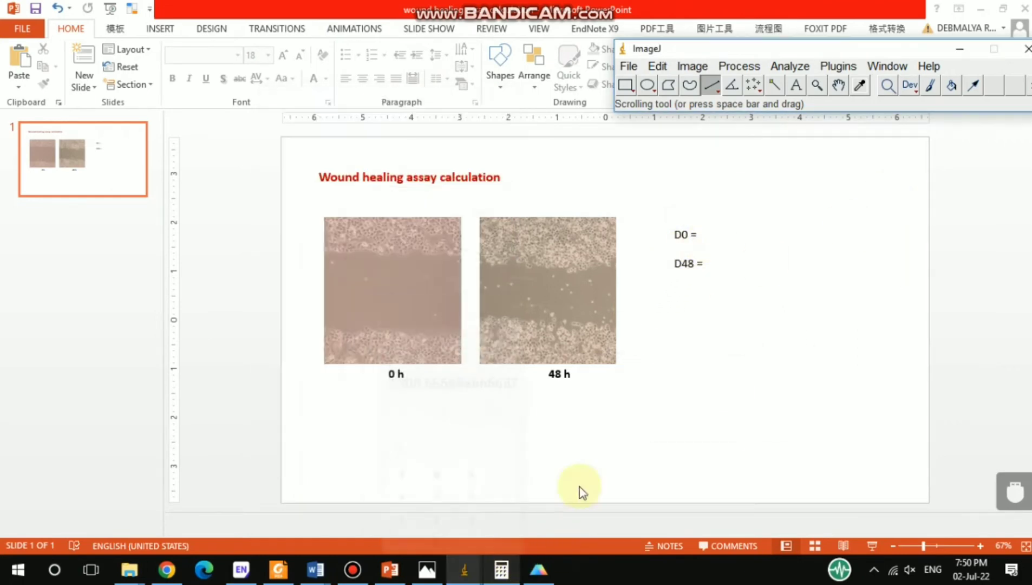
- Enter 1108 as the D0 value on the slide
click(695, 237)
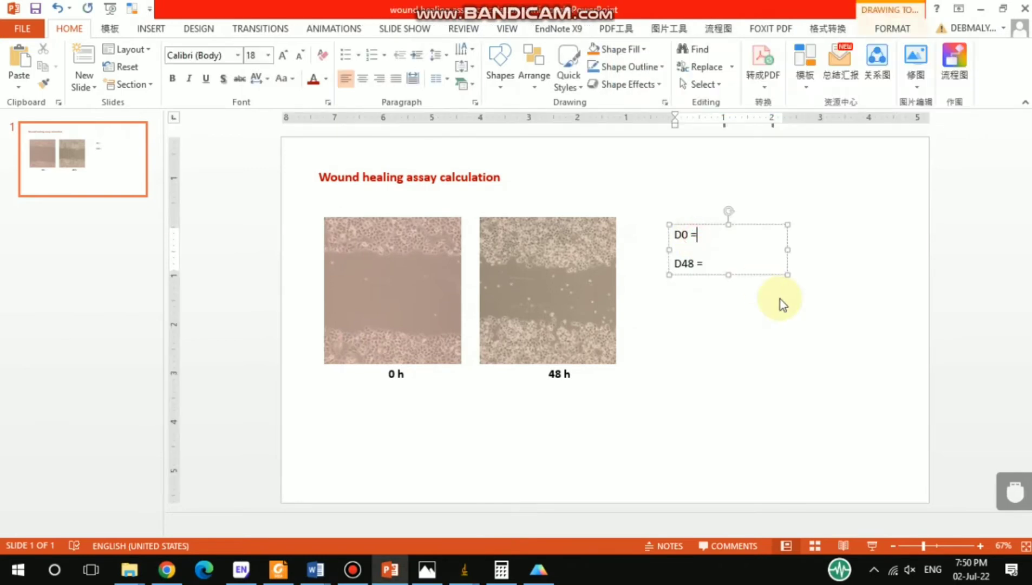
text(1108)
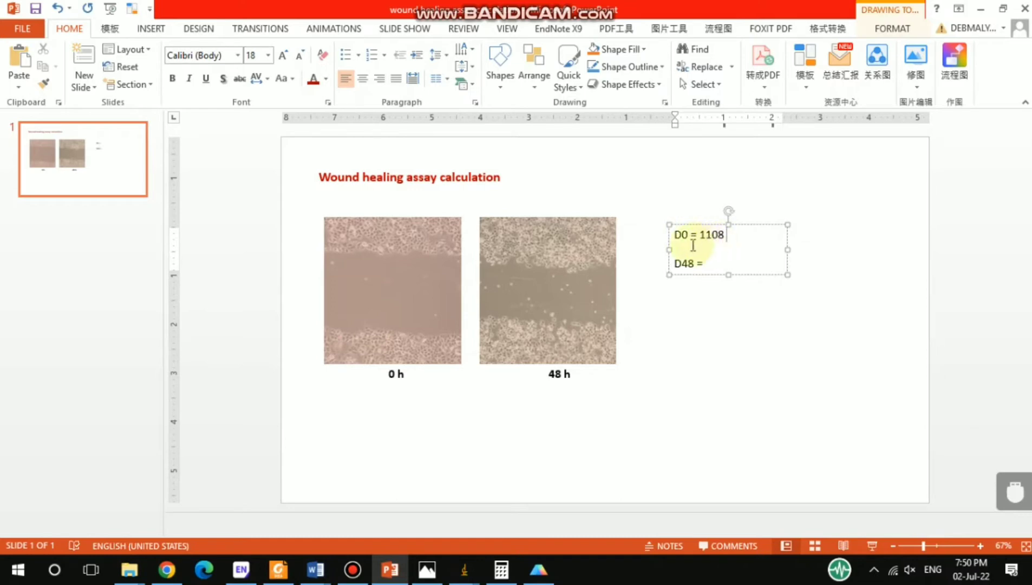
click(727, 243)
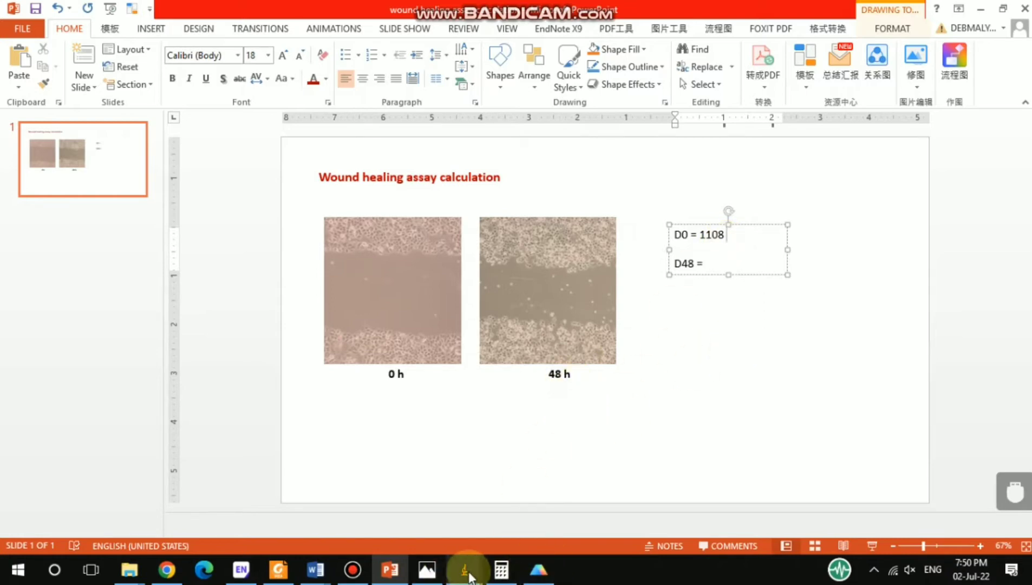
- Switch to ImageJ and open the 48 h image IMG_0002 from the 02-02-2022 folder inside H460's 48 folder
mouse_move(466, 573)
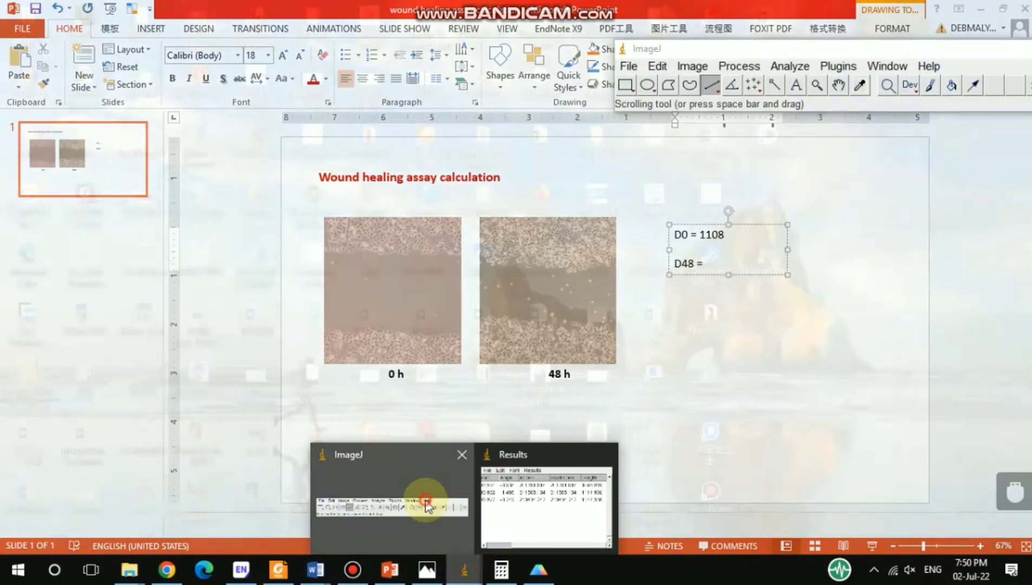
click(427, 495)
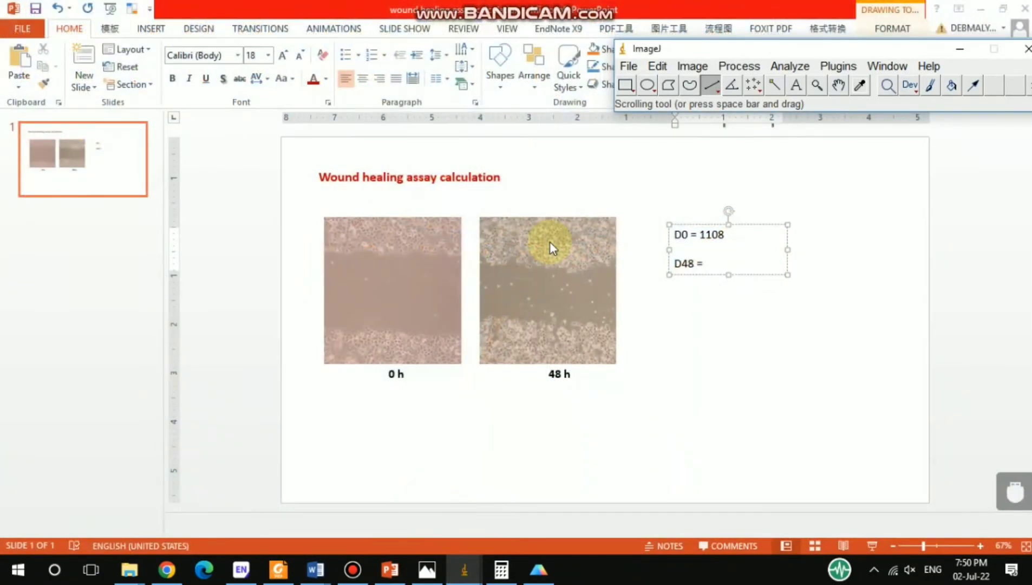
click(629, 68)
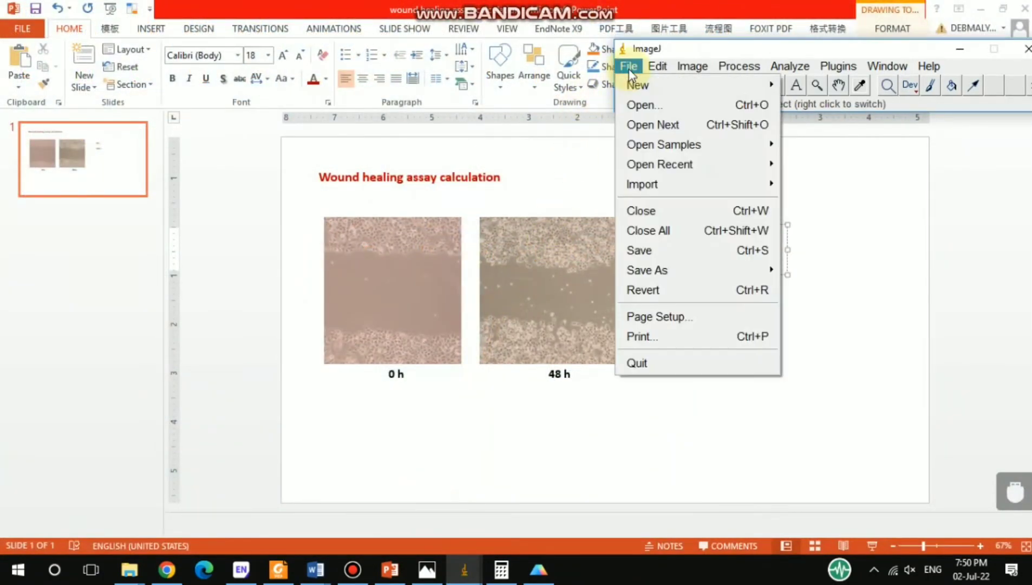
click(640, 105)
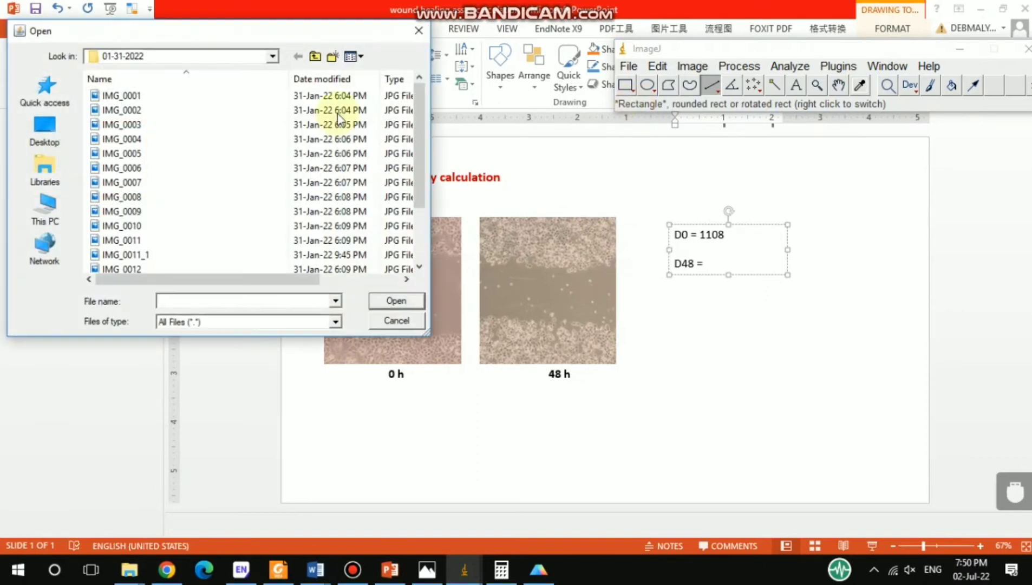
click(315, 57)
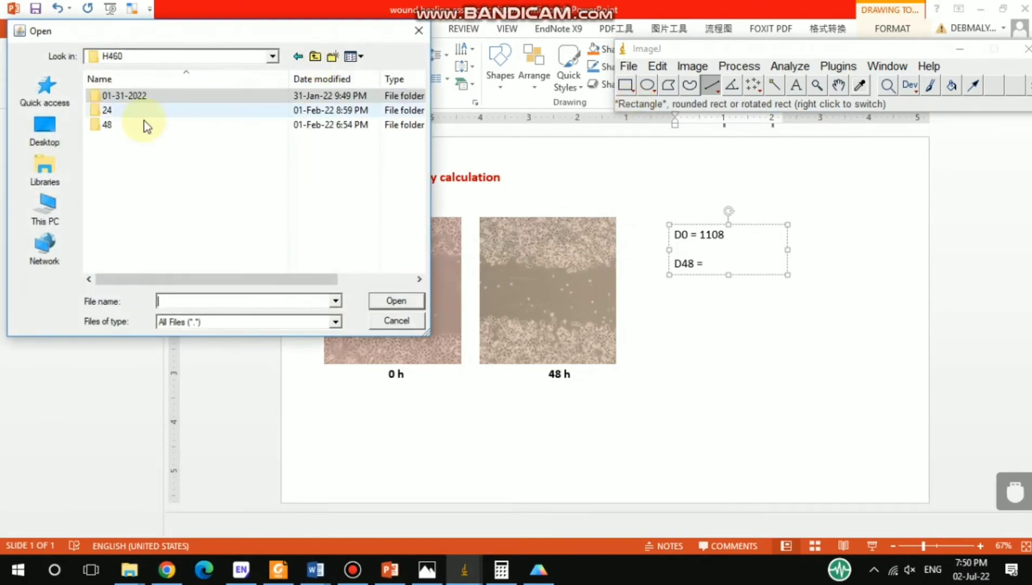
double_click(108, 125)
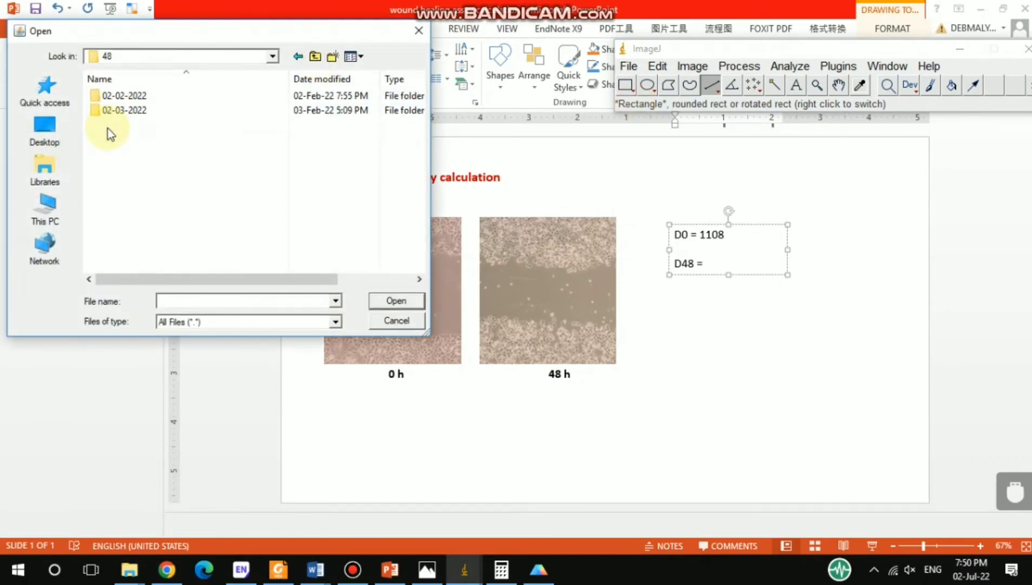
double_click(125, 95)
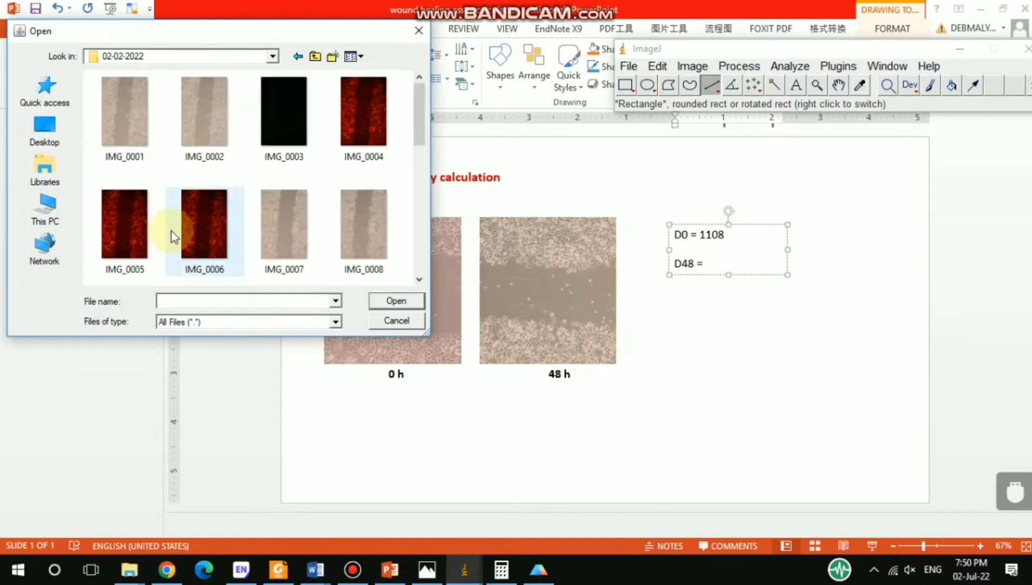
scroll(294, 181, down, 5)
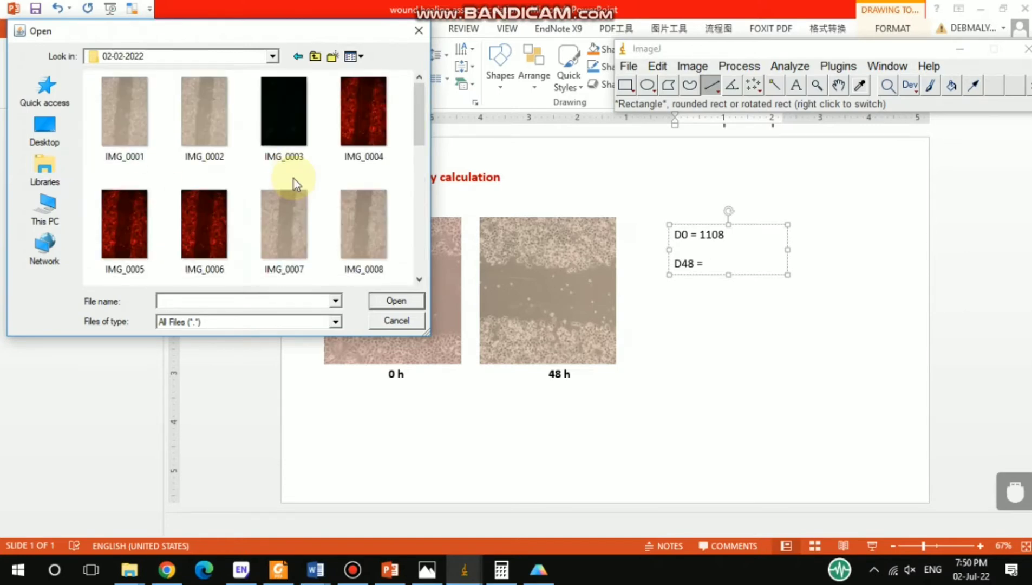
double_click(210, 116)
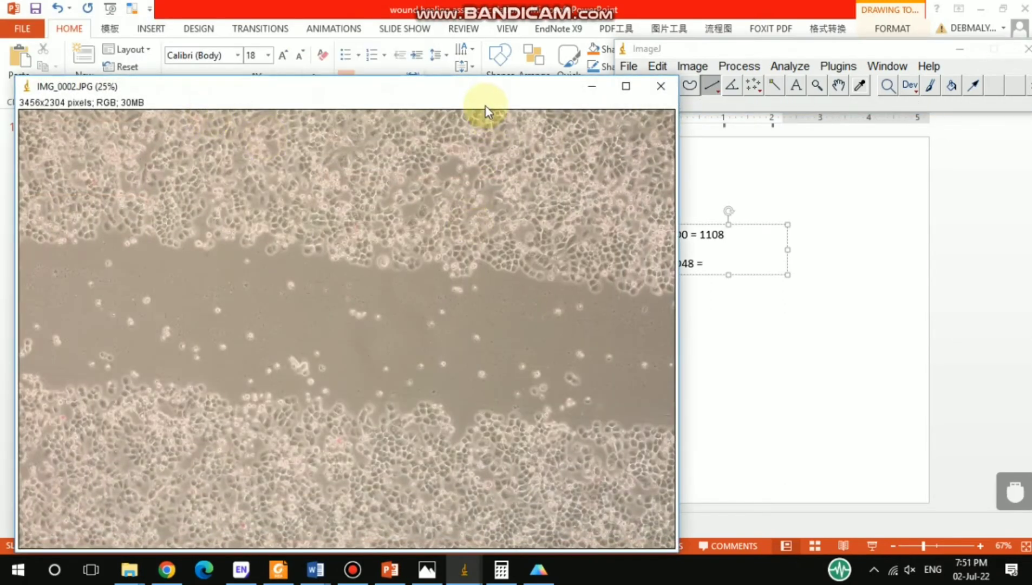
- Draw a vertical straight line about 728 pixels long across the wound gap near the image's right edge, measure it and show the Results table
click(482, 100)
drag(456, 91, 458, 57)
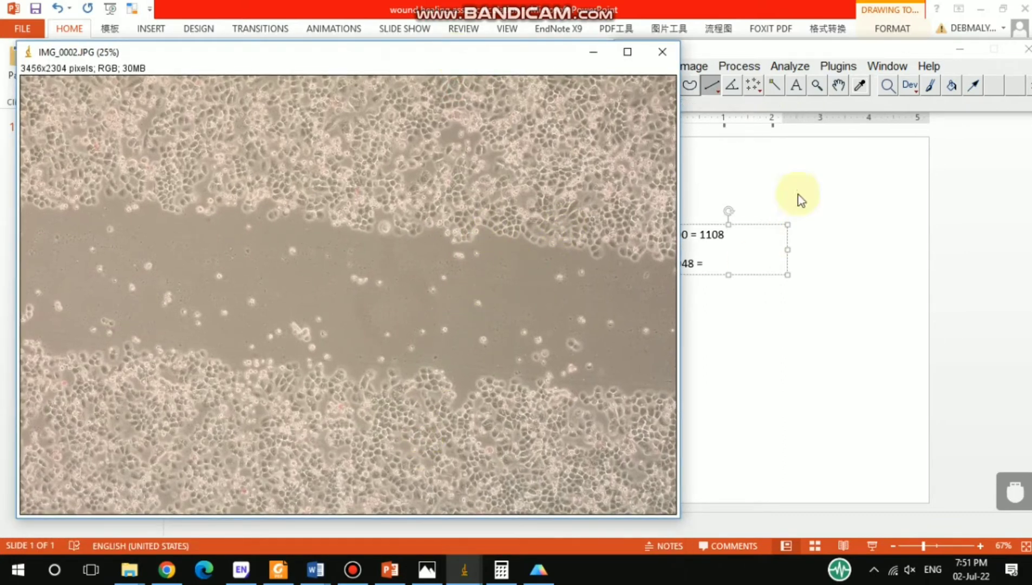
click(780, 47)
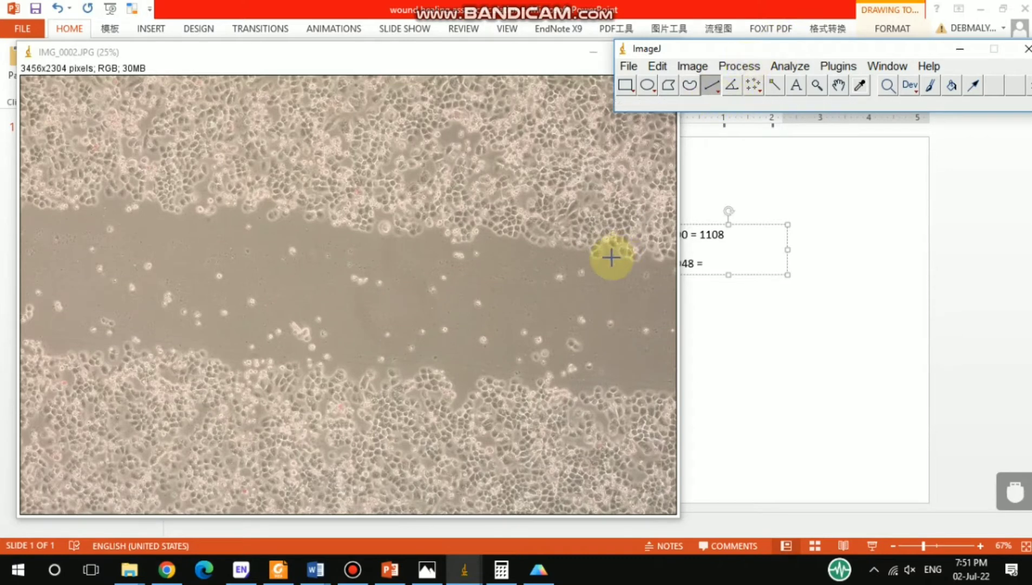
drag(614, 255, 611, 393)
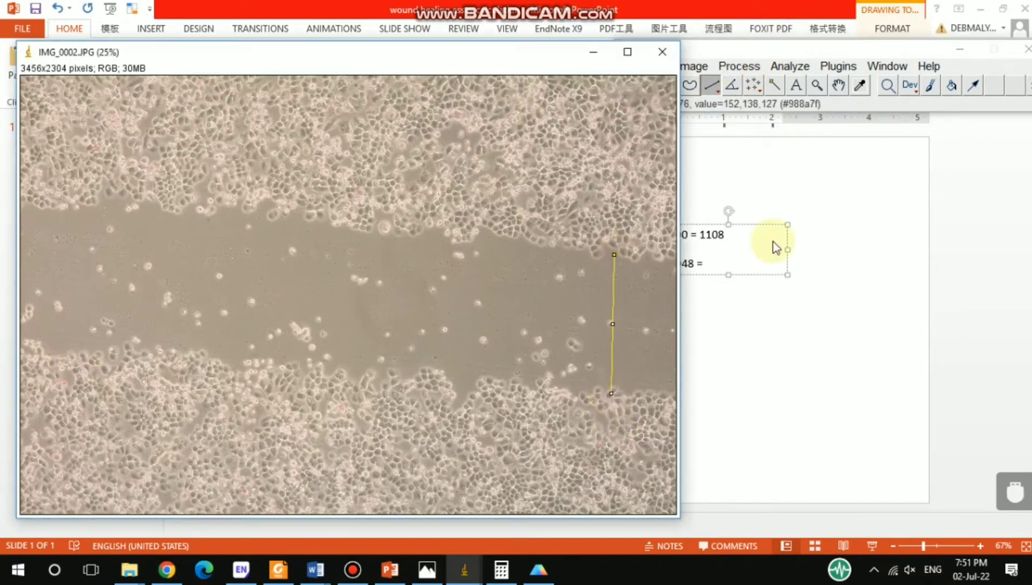
click(783, 71)
click(792, 88)
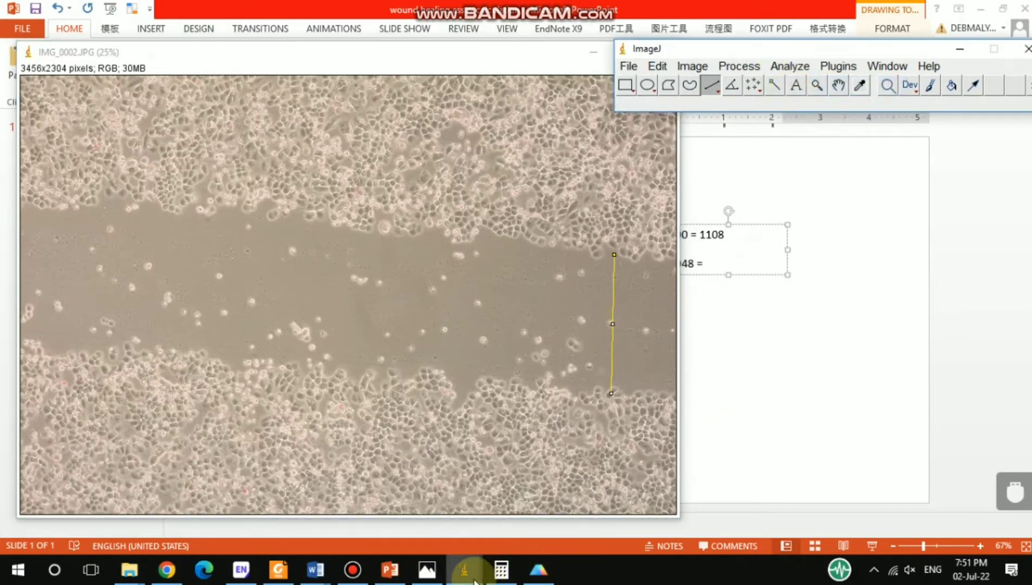
mouse_move(466, 574)
click(490, 534)
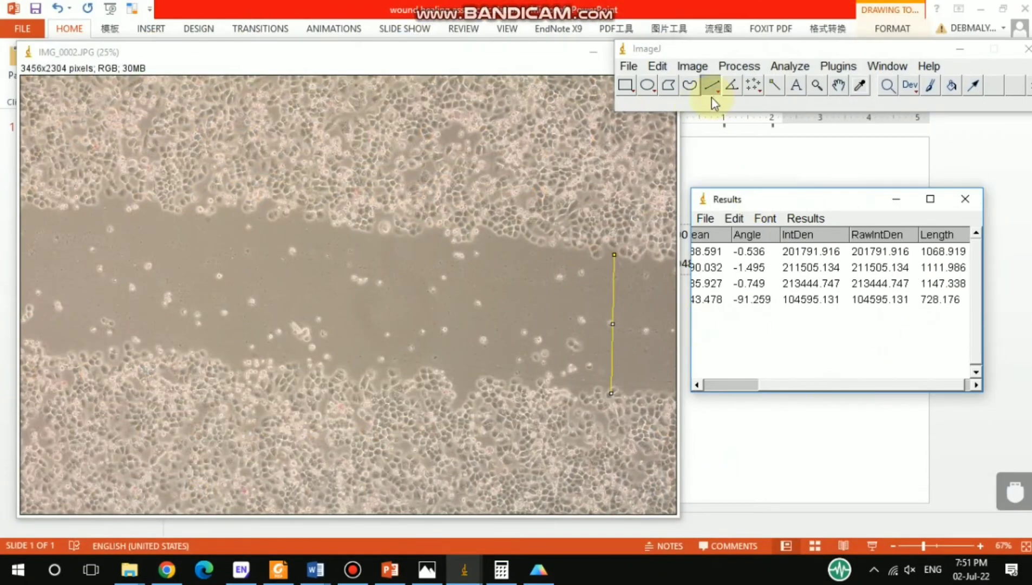
- Draw a second vertical line about 736 pixels long across the gap near the image's middle and measure its length
drag(366, 230, 364, 371)
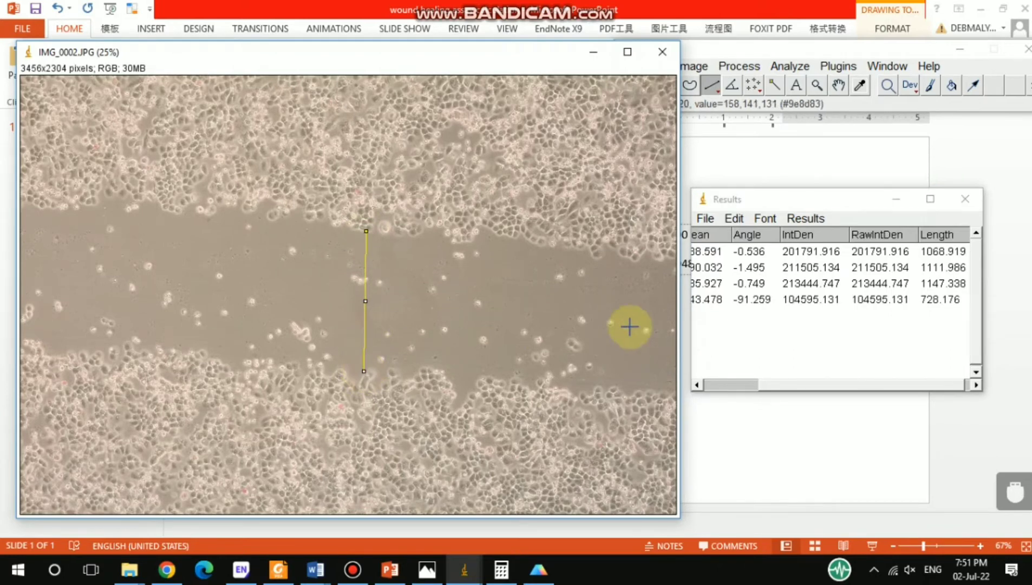
click(791, 67)
click(797, 86)
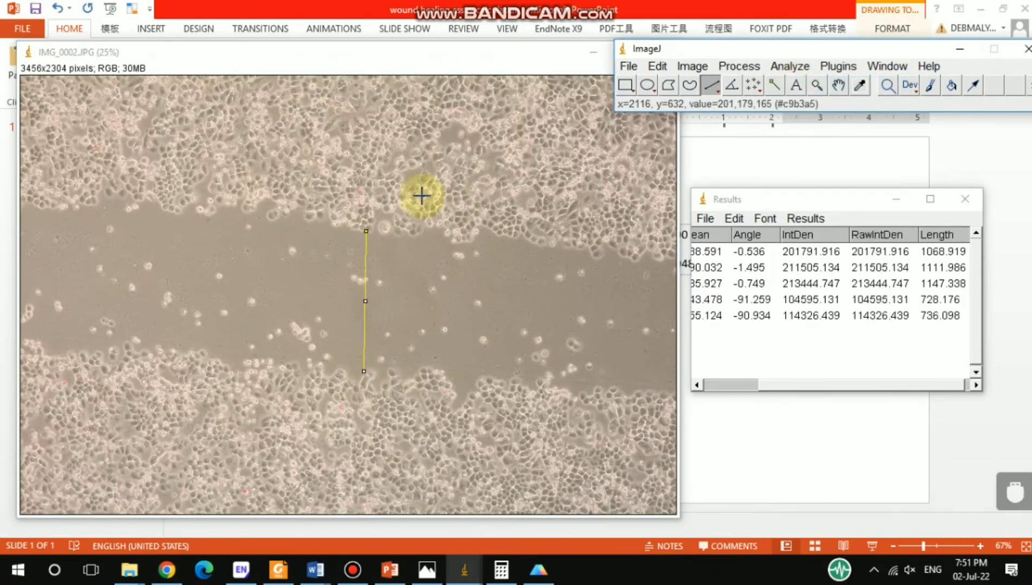
- Draw a third vertical line about 788 pixels long across the gap near the image's left edge, measure it and minimize the image
drag(81, 206, 78, 356)
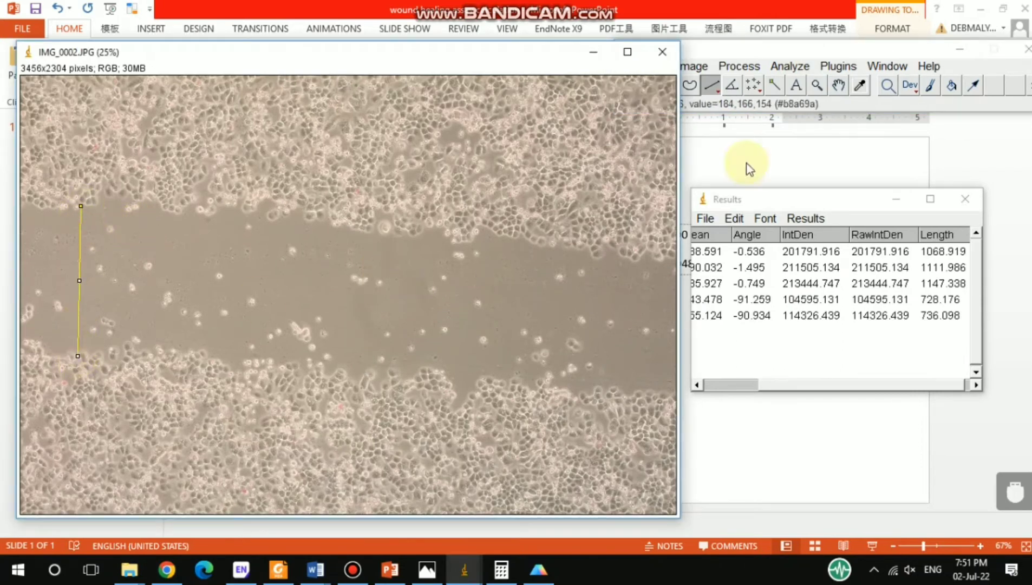
click(789, 68)
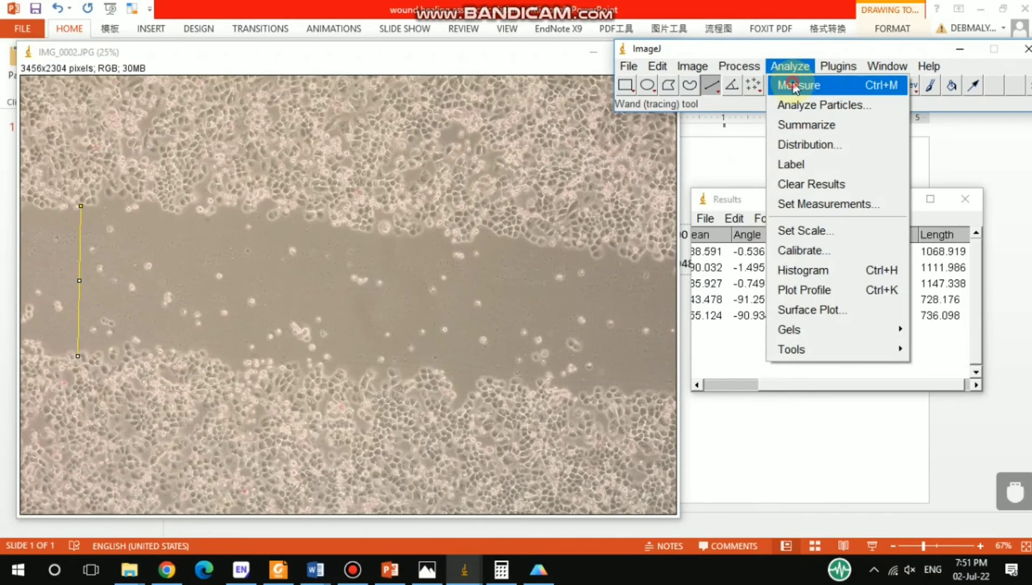
click(793, 84)
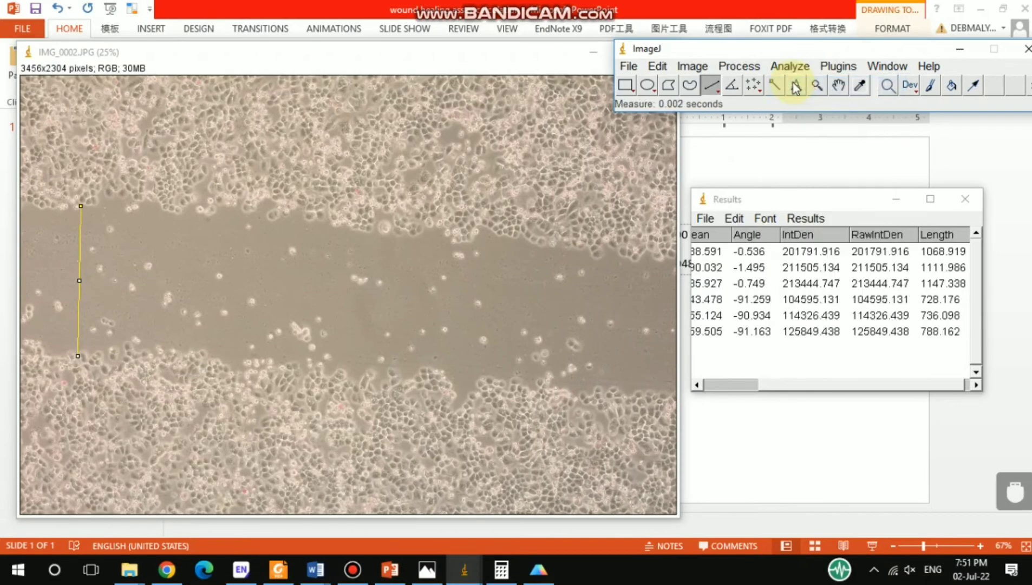
click(592, 52)
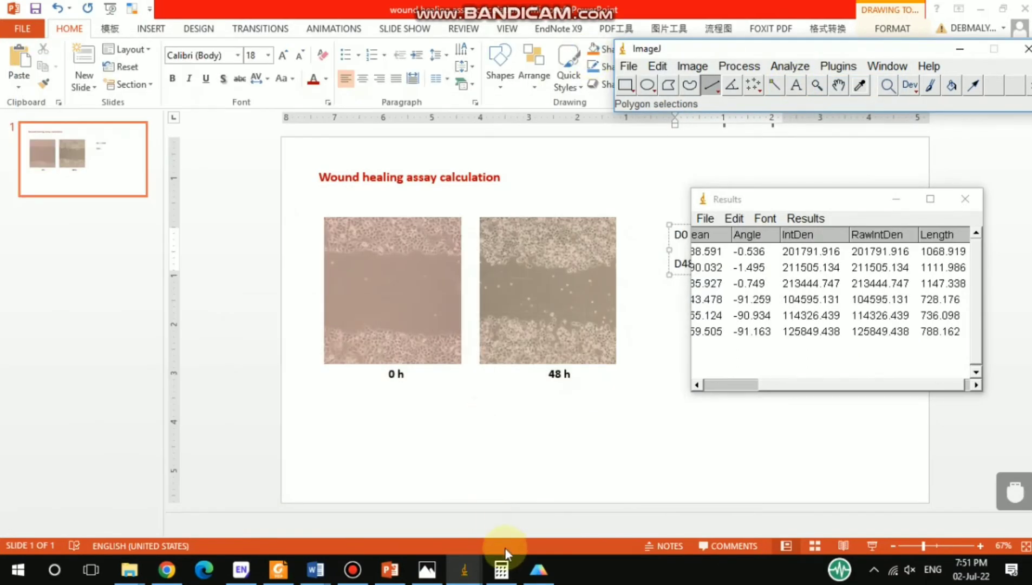
- Switch to Calculator, clear the old result and add the three 48 h gap lengths without decimals: 728, 736 and 788
click(503, 569)
click(357, 306)
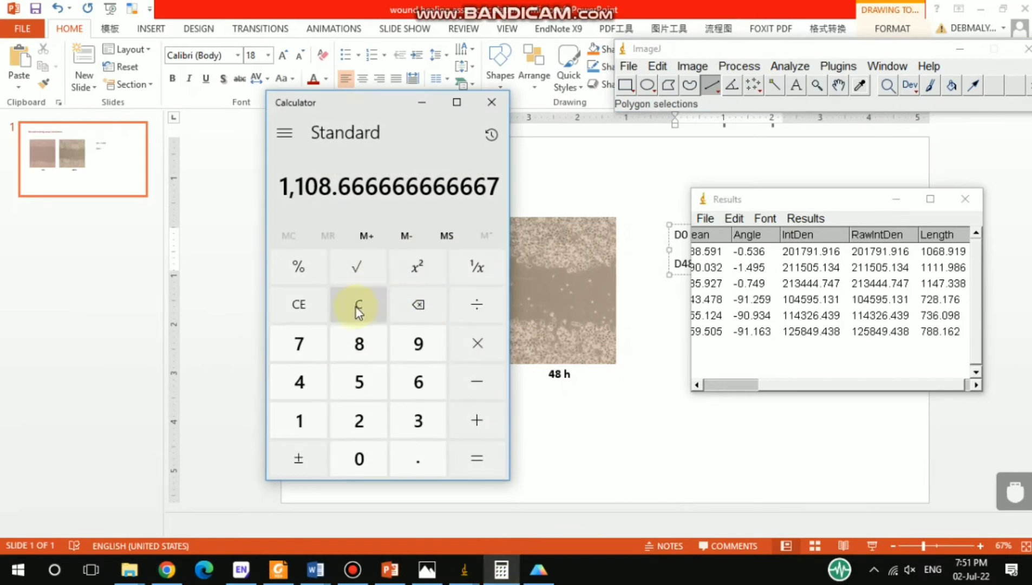
click(302, 347)
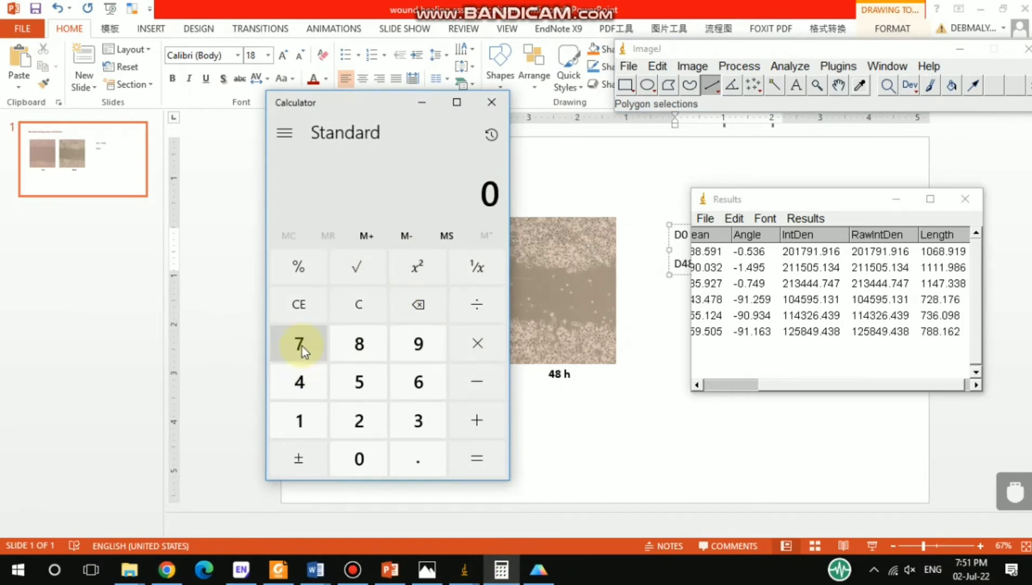
click(358, 420)
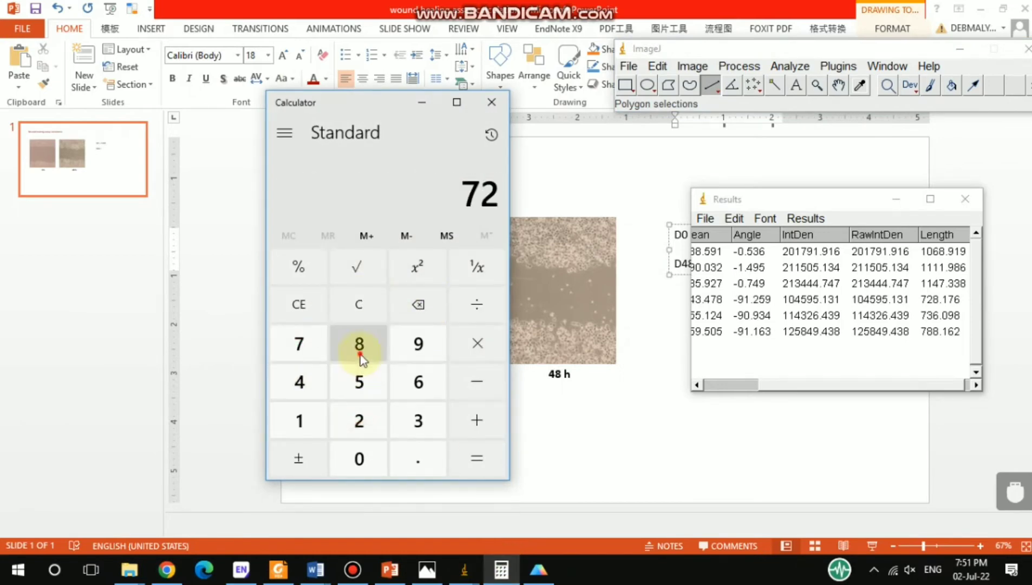
click(360, 349)
click(470, 423)
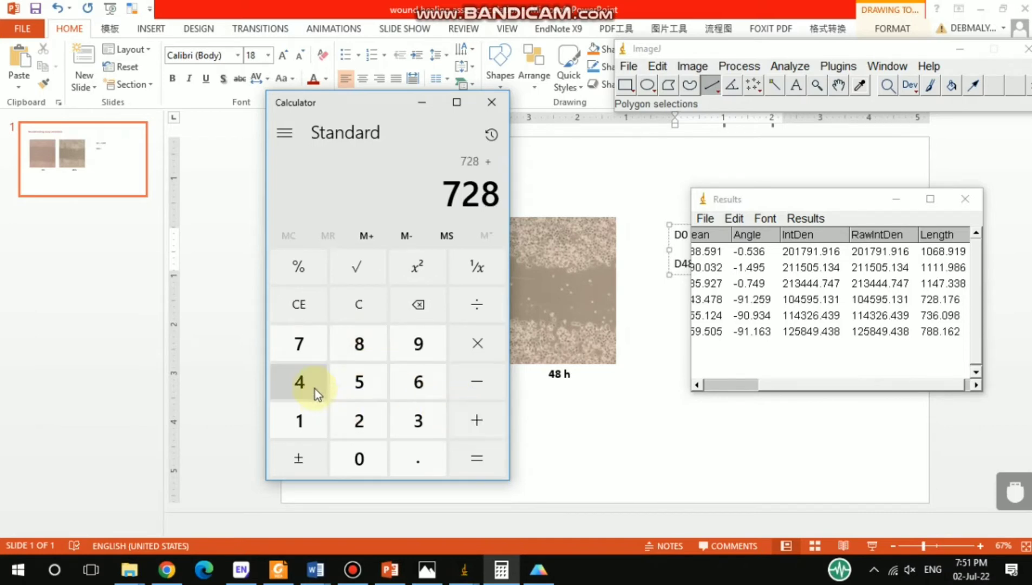
click(302, 354)
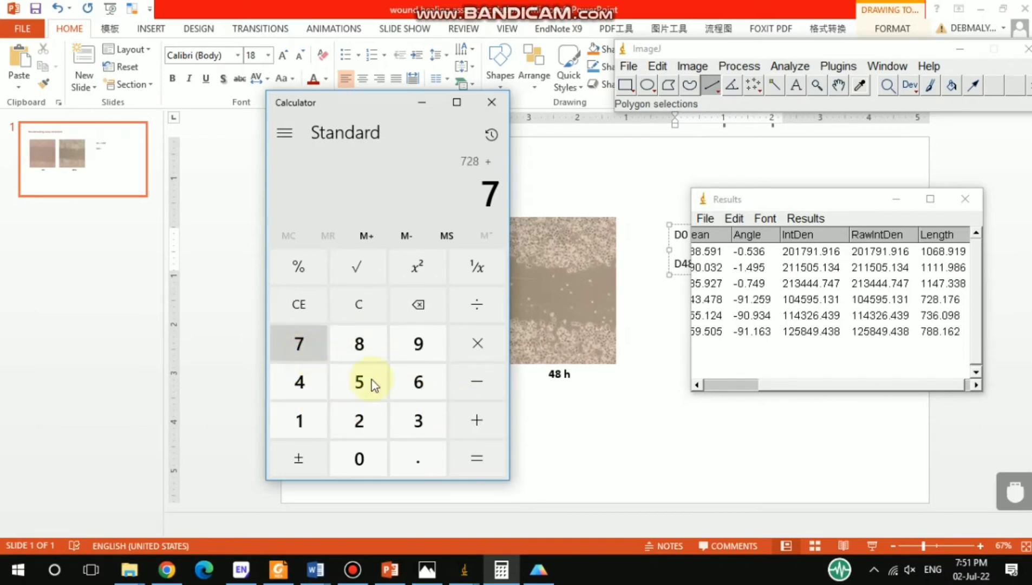
click(415, 421)
click(417, 390)
click(487, 420)
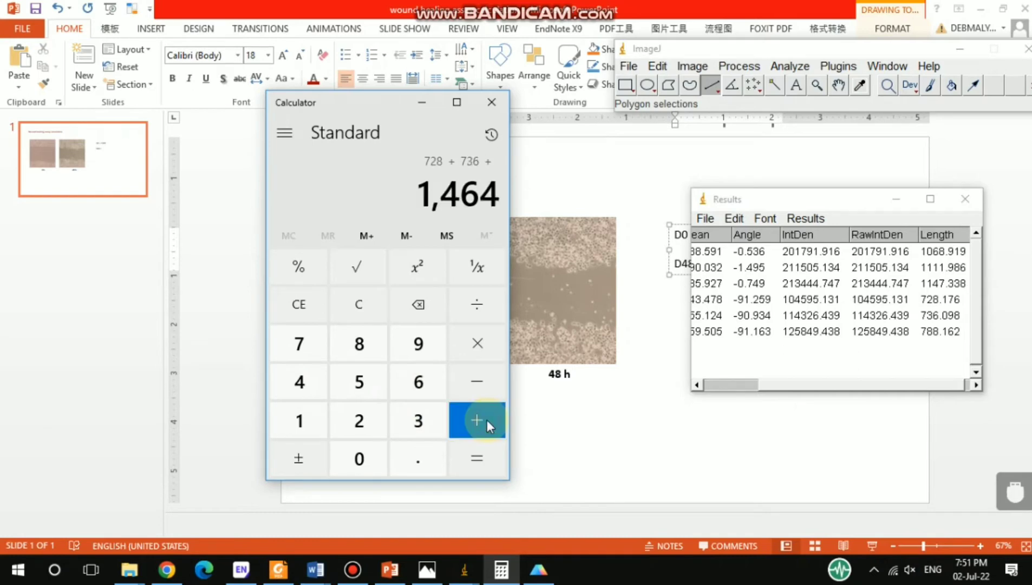
click(303, 345)
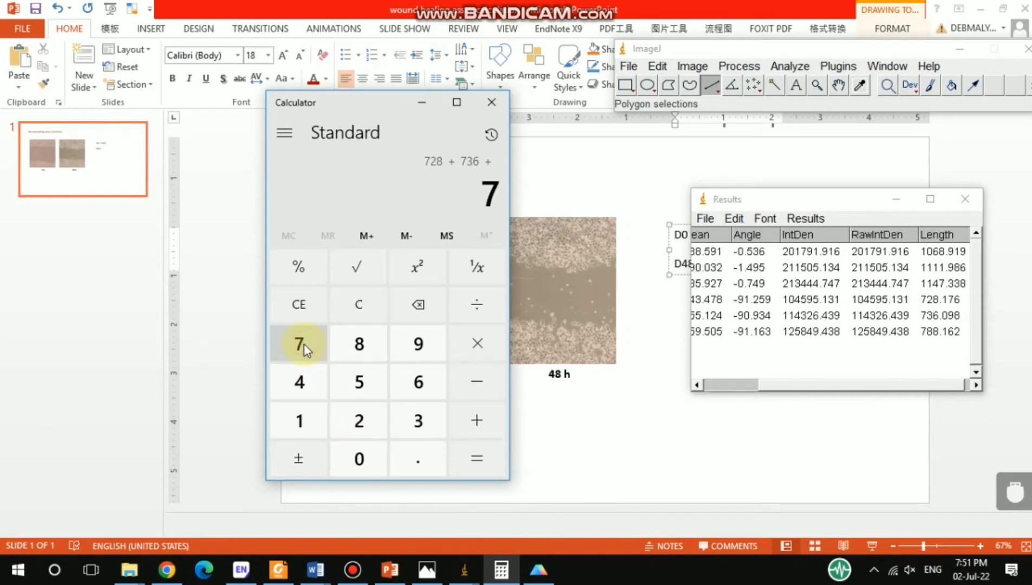
double_click(354, 344)
click(466, 462)
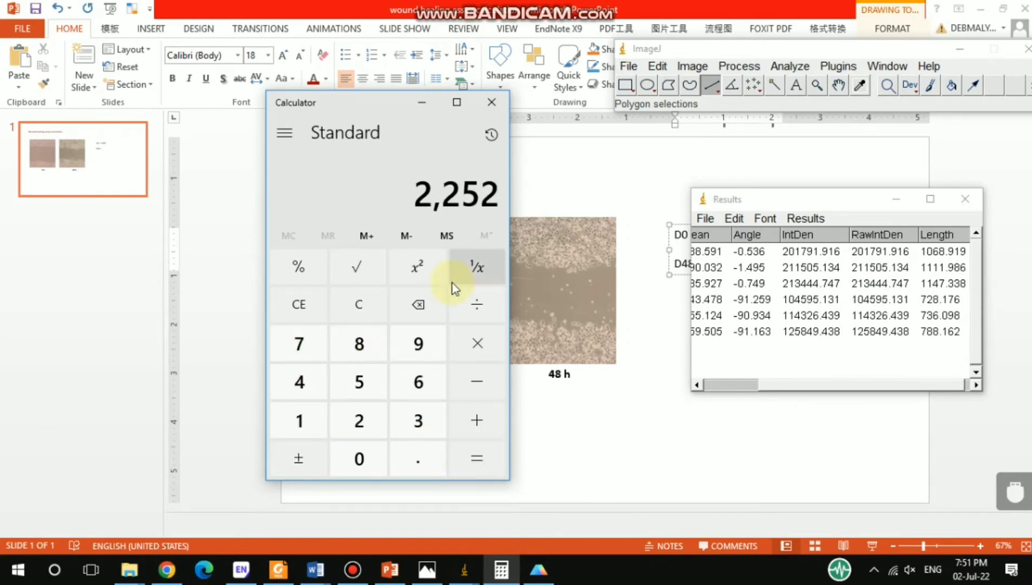
- Divide the sum by 3 to get the 48 h average gap width, and minimize the Calculator and Results windows
click(476, 313)
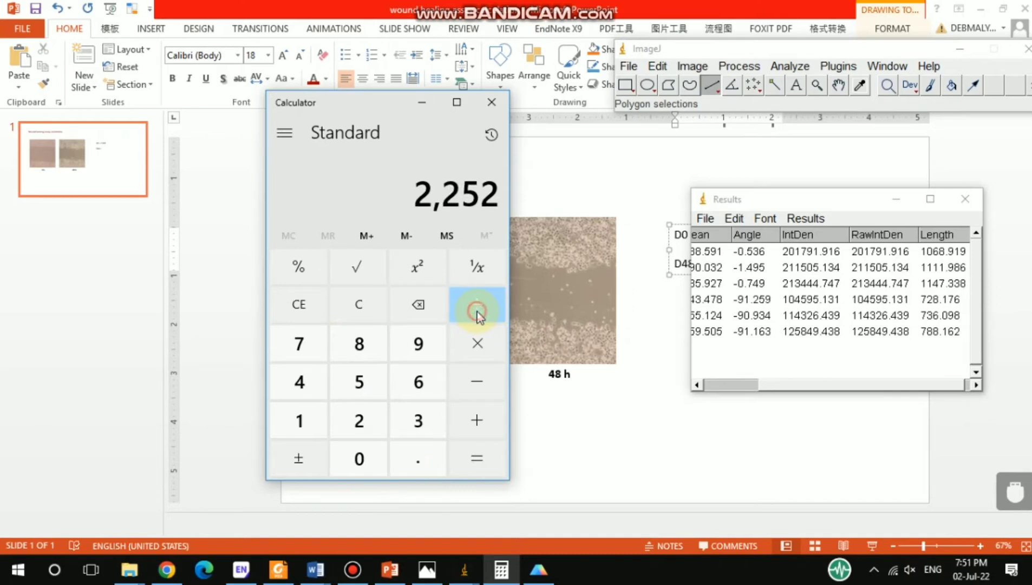
click(418, 425)
click(474, 465)
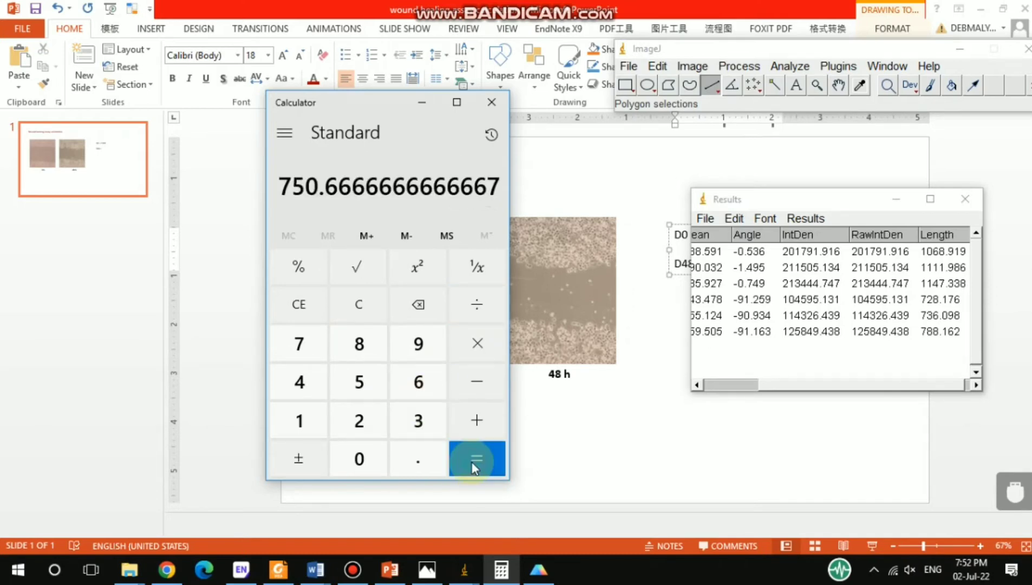
click(420, 103)
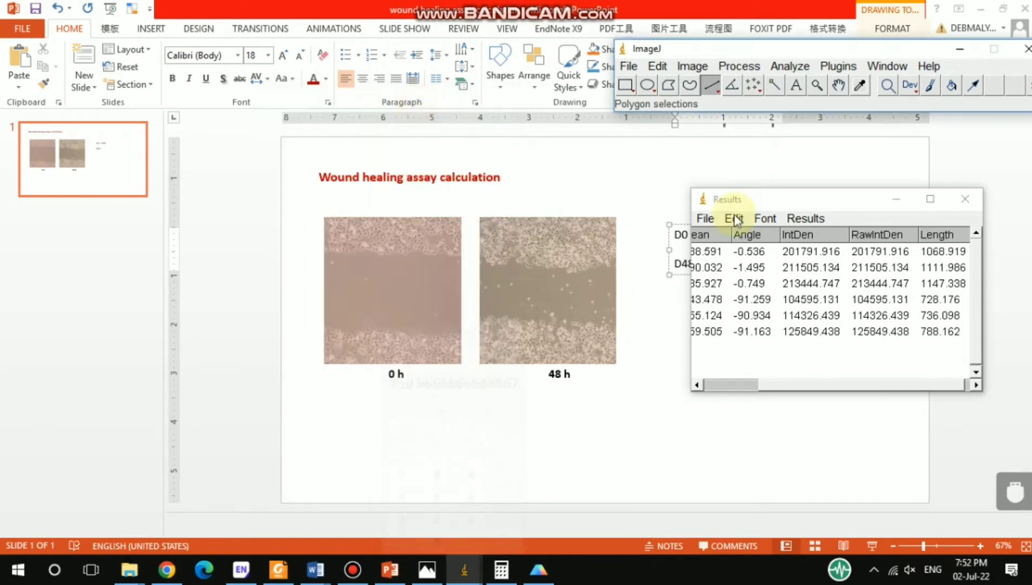
click(893, 199)
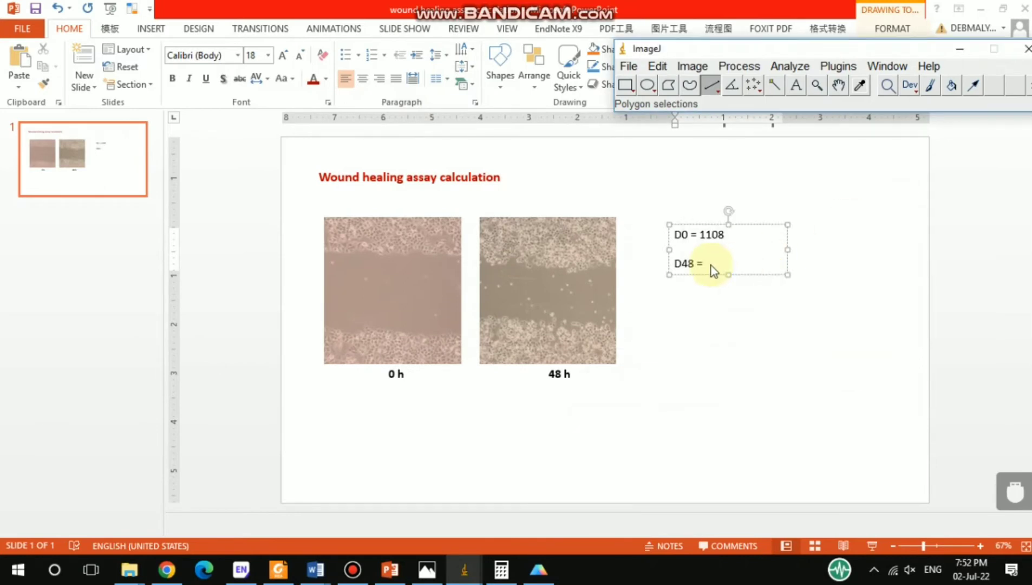
- Record the 48 h average gap width on the slide as D48 = 750
click(698, 267)
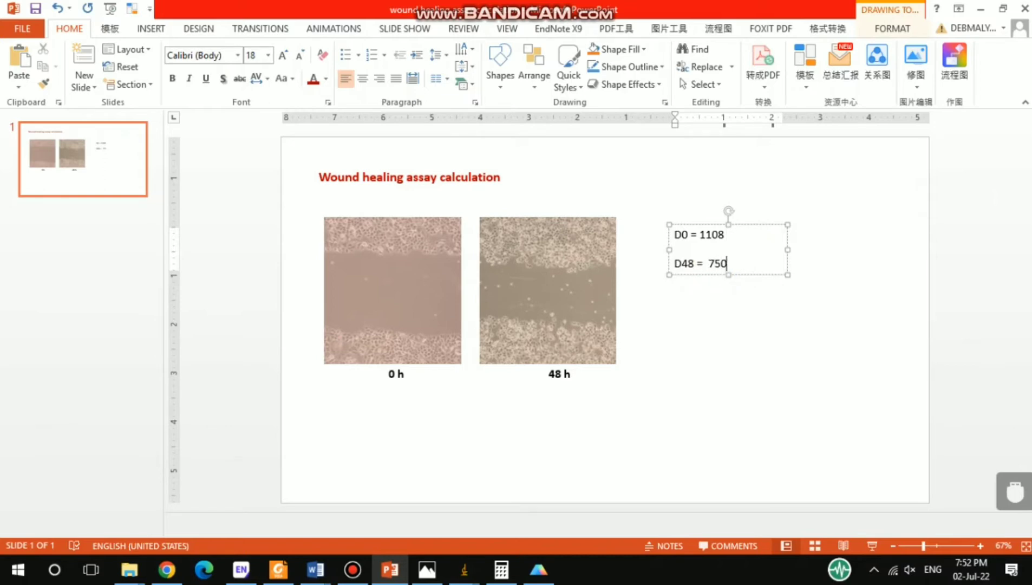
click(719, 261)
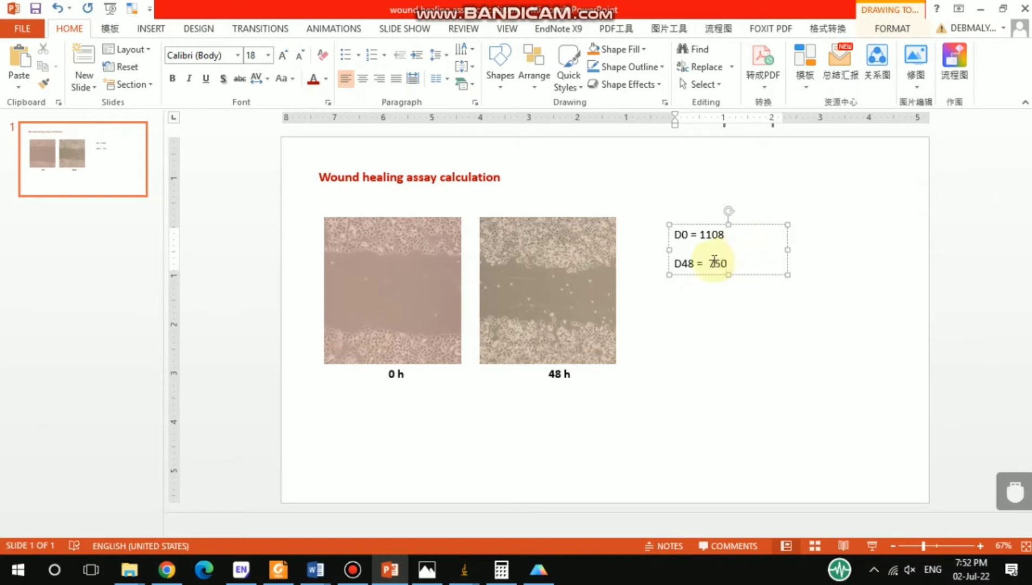
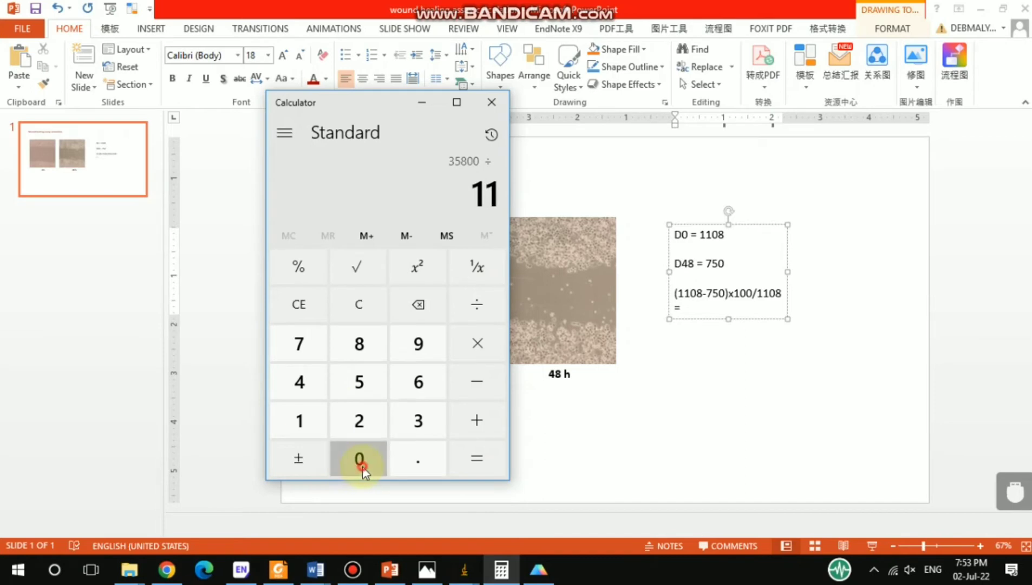
- Finish dividing 35800 by 1108 in Calculator, and enter 32% as the result of the closure calculation on the slide
click(359, 350)
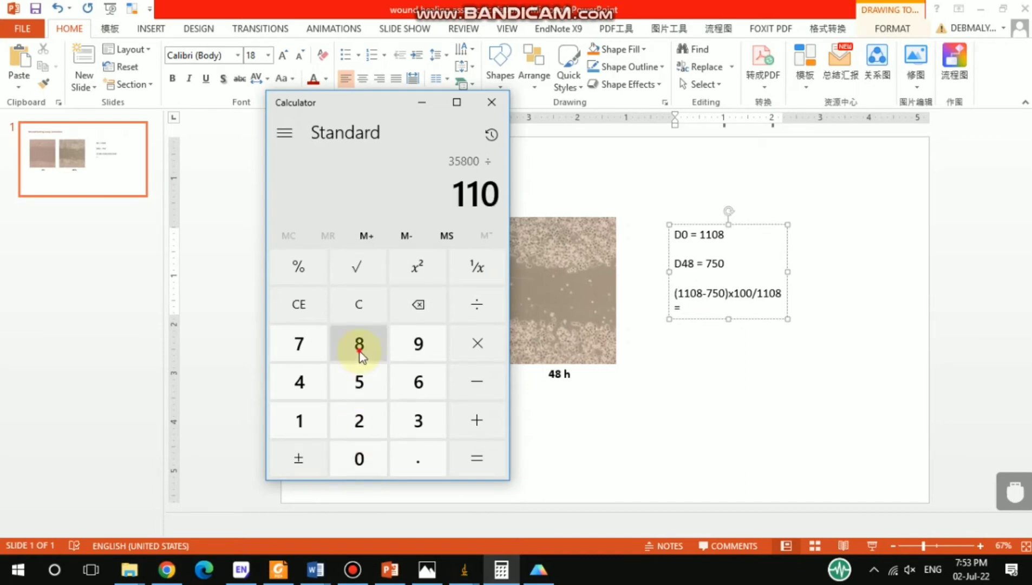
click(476, 454)
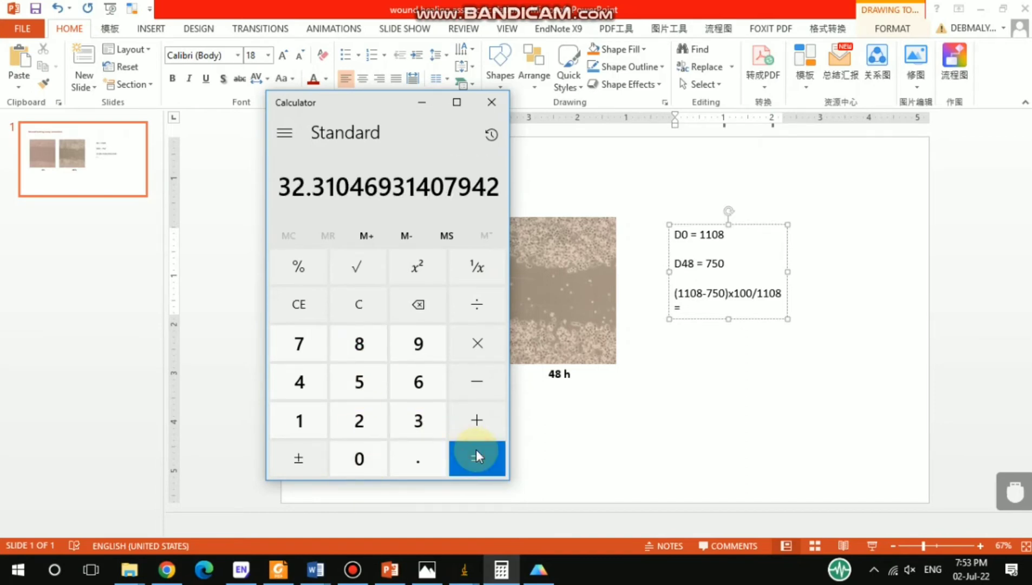
click(425, 102)
text(3)
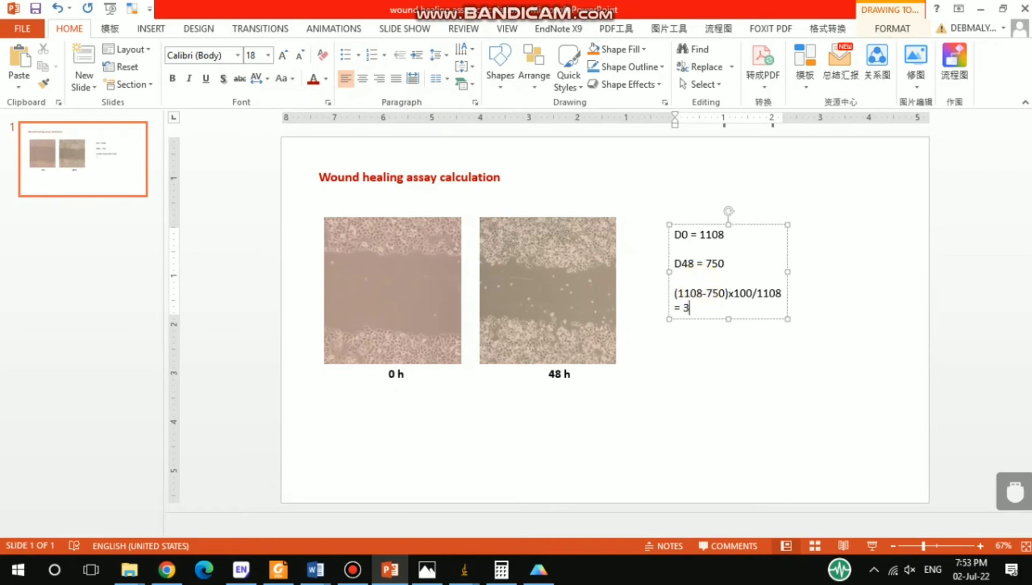
text(2%)
click(735, 360)
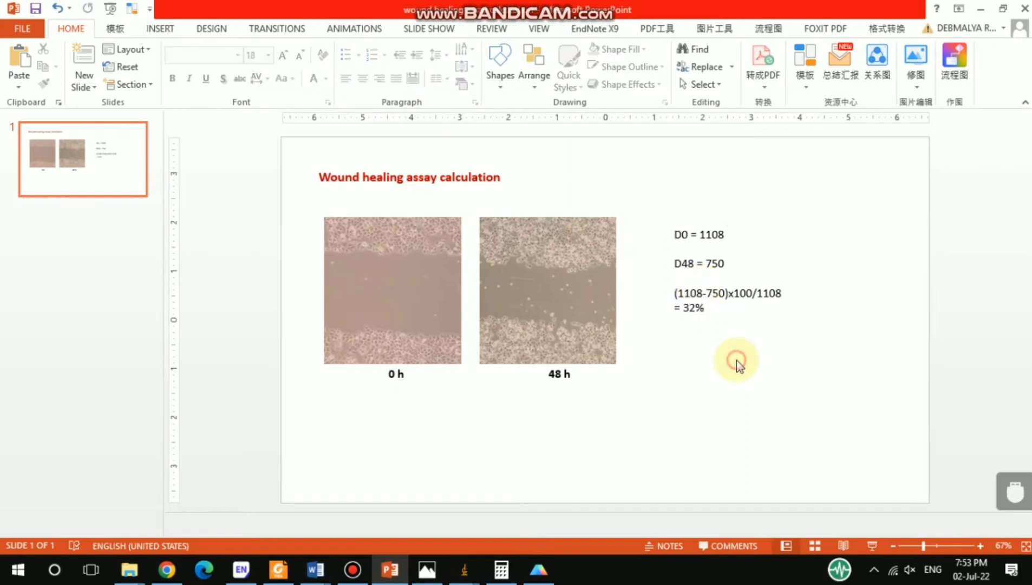
- Add the general formula (D0-D48)x100/D0 below the 32% result in the slide's text box
click(712, 307)
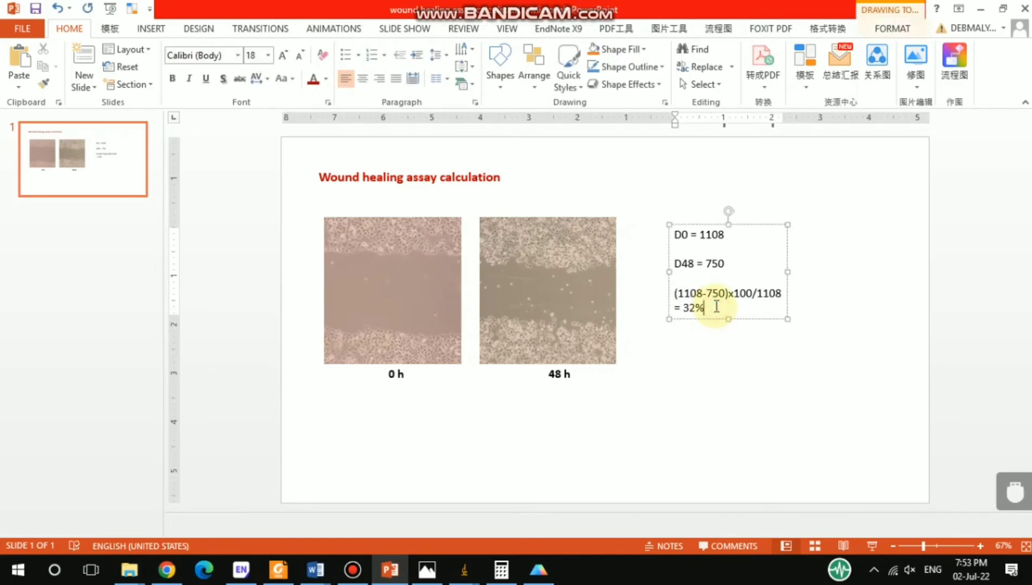
key(Return)
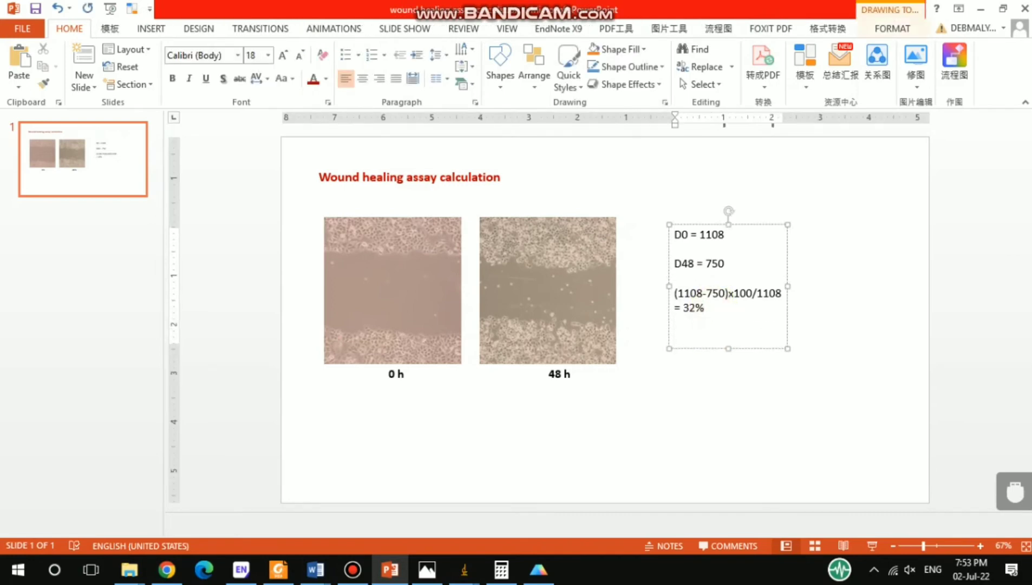
text((D0-D48)x100/)
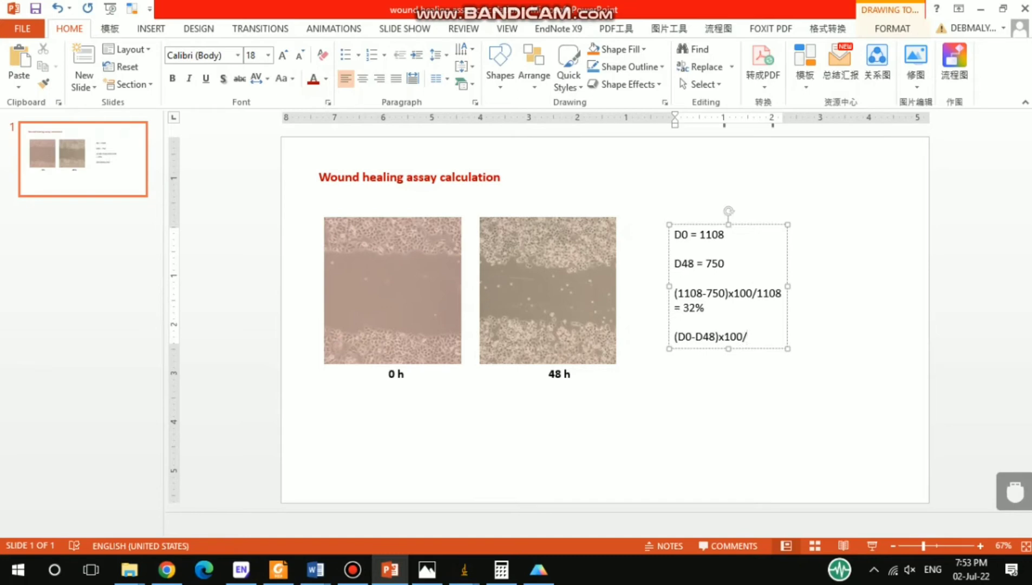
text(D0)
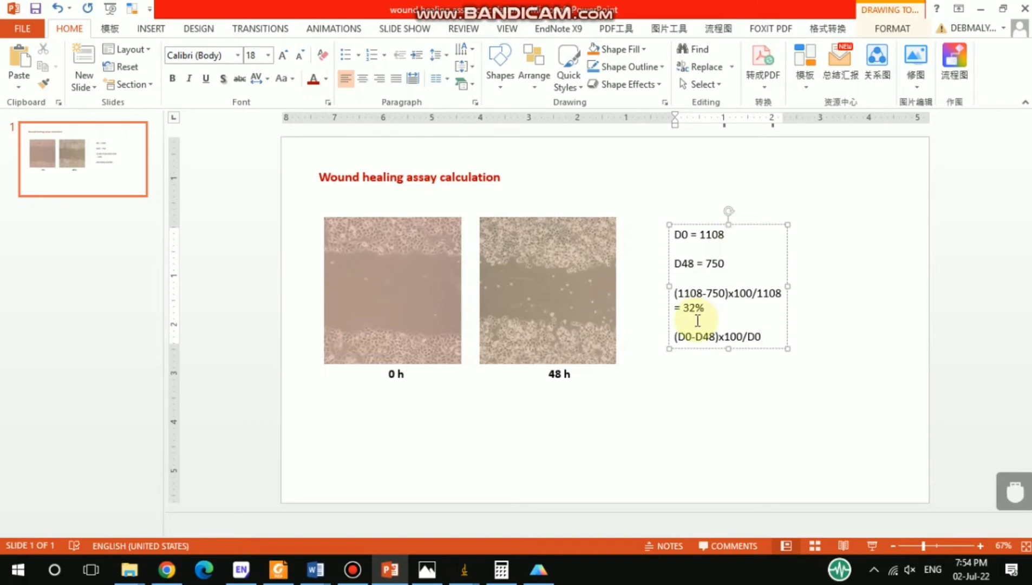
- Switch to GraphPad Prism and create a new project with a Grouped table using 3 replicate values in side-by-side subcolumns
click(533, 567)
mouse_move(544, 578)
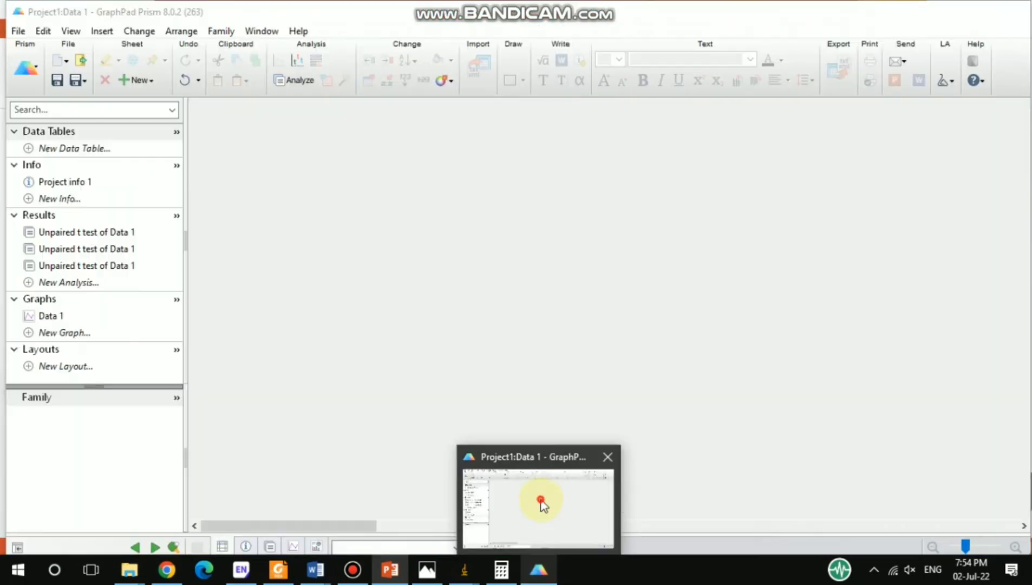
click(539, 498)
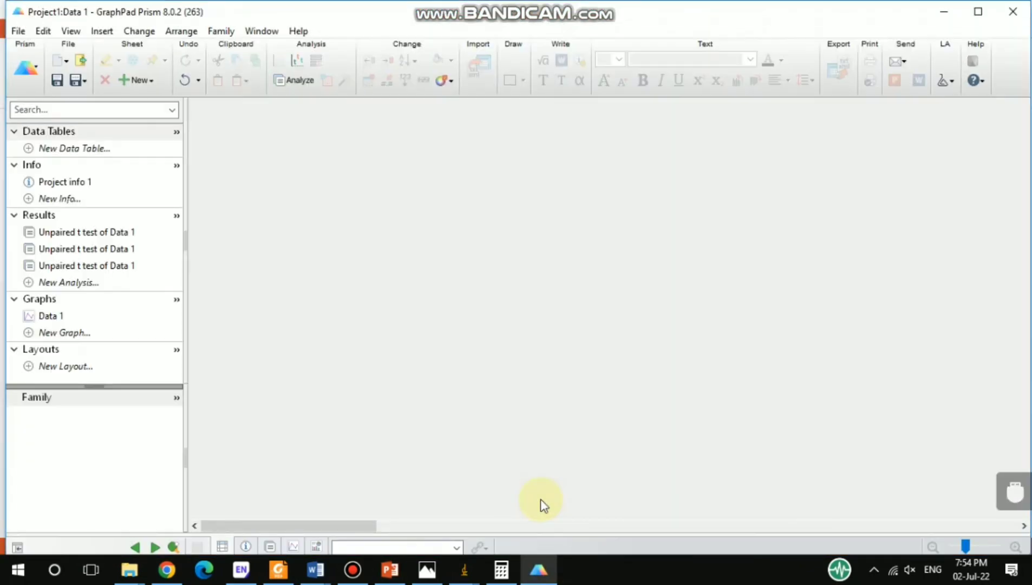
click(20, 30)
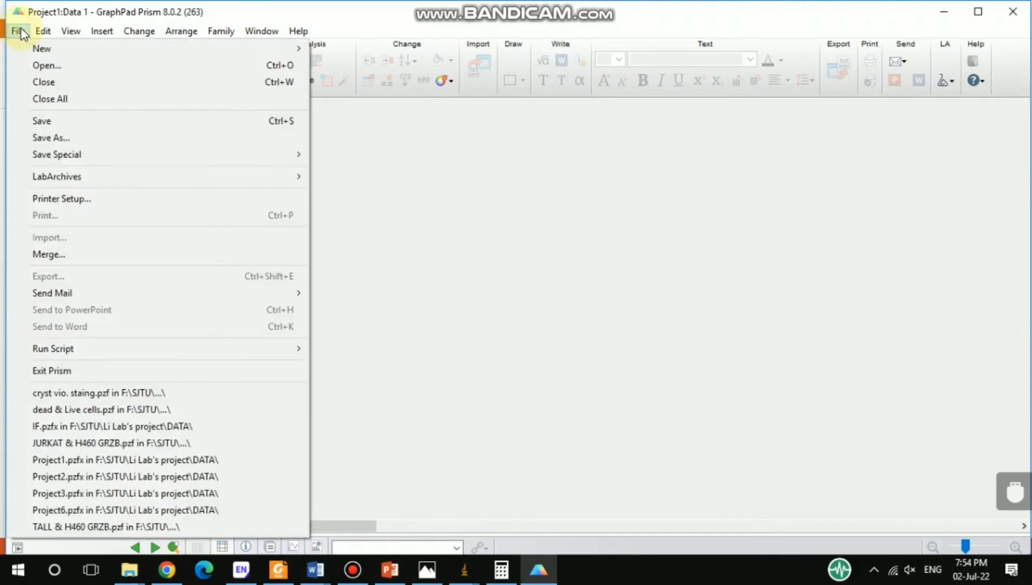
mouse_move(212, 57)
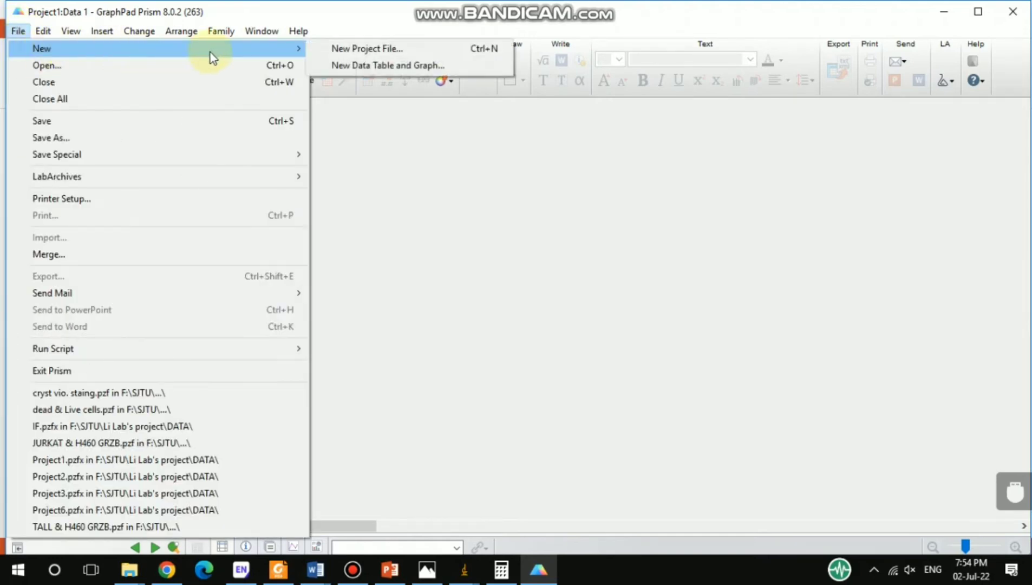
click(364, 48)
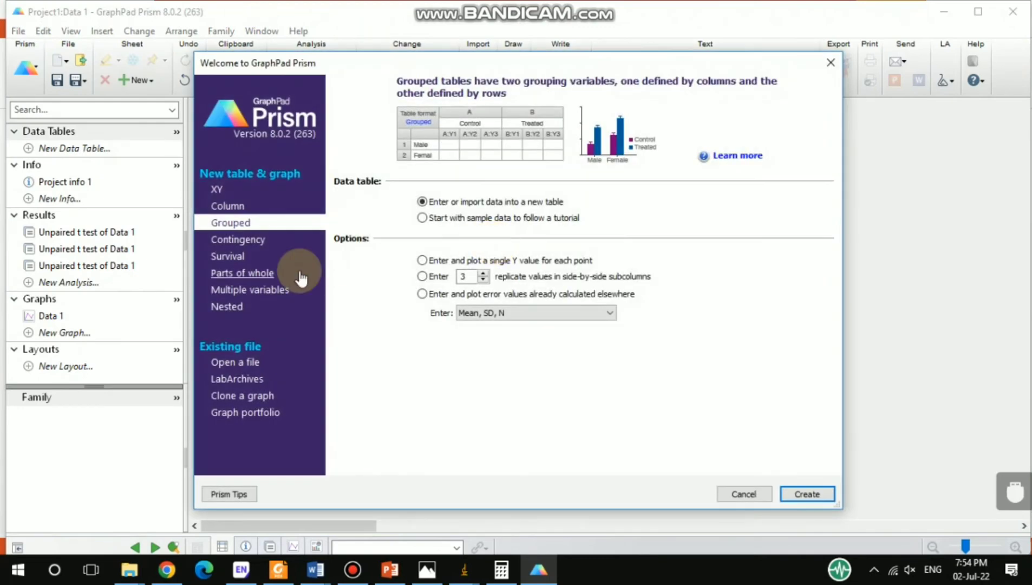
click(422, 276)
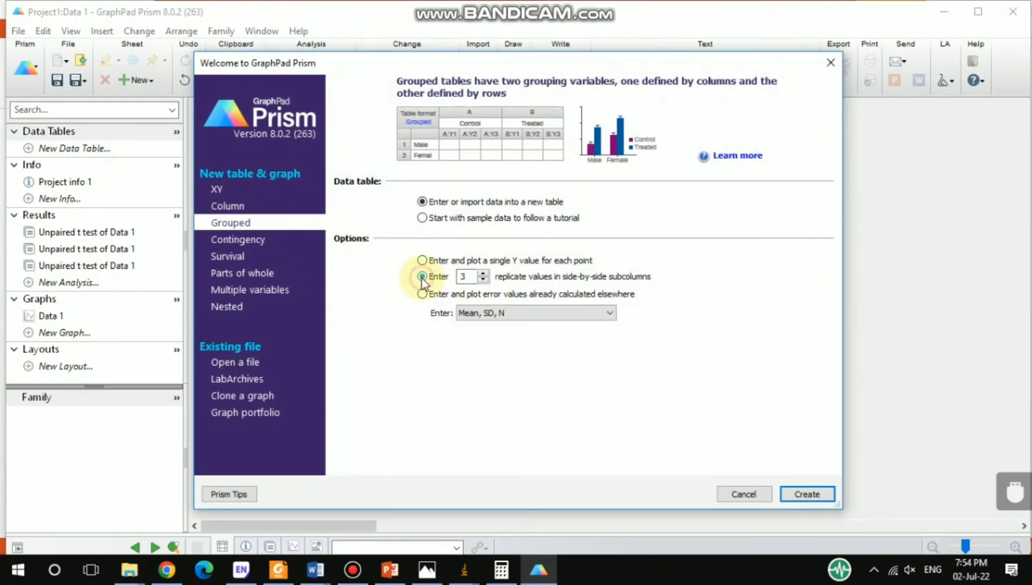
click(806, 500)
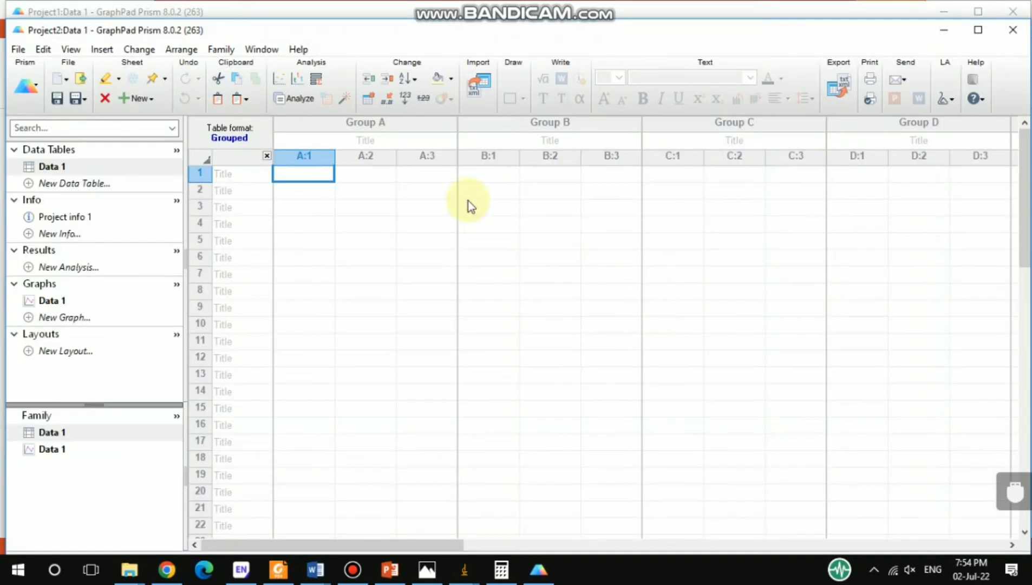
- Title data table groups A, B and C as Control, X and Y
click(361, 143)
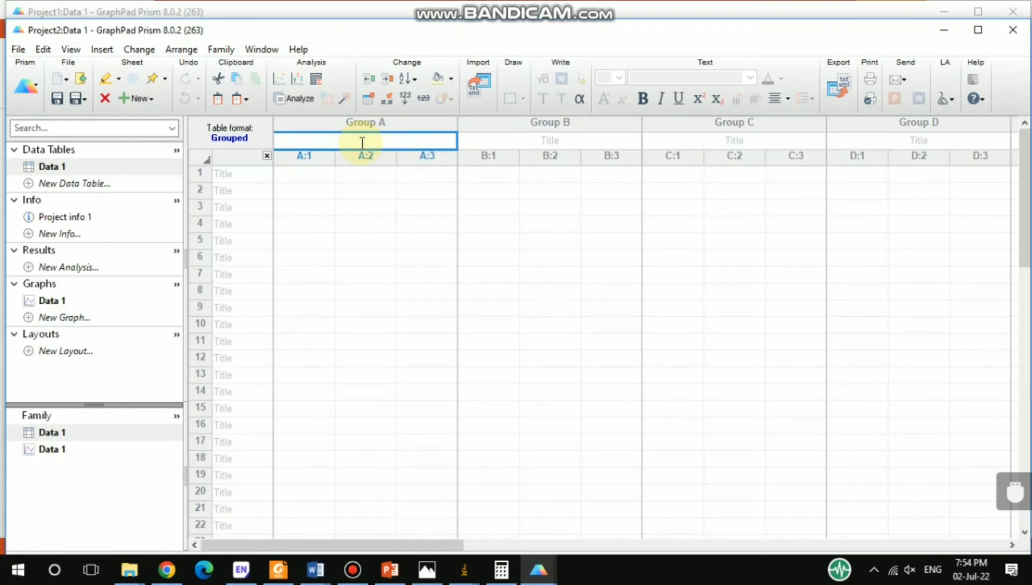
text(Control)
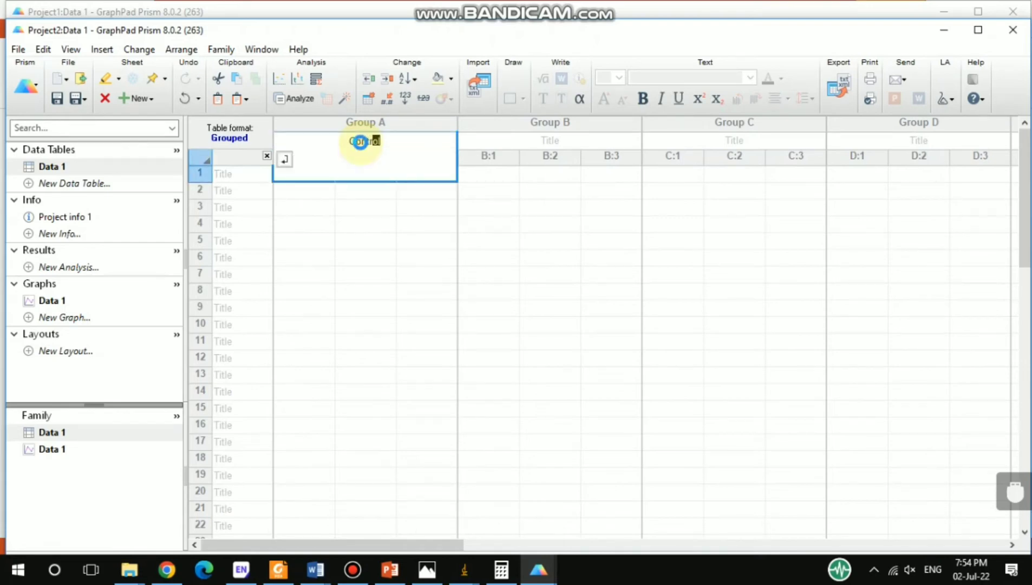
click(547, 139)
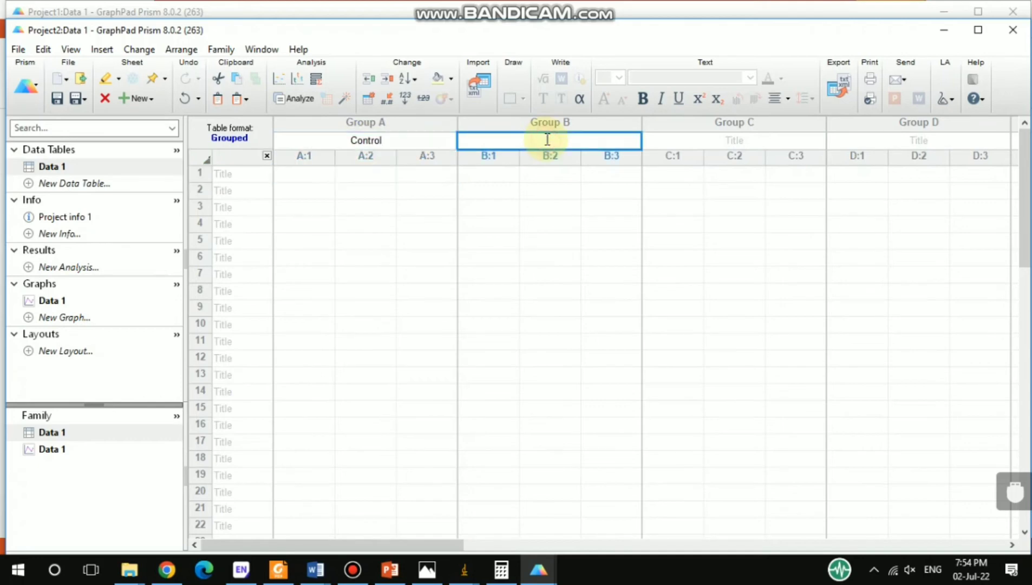
text(X)
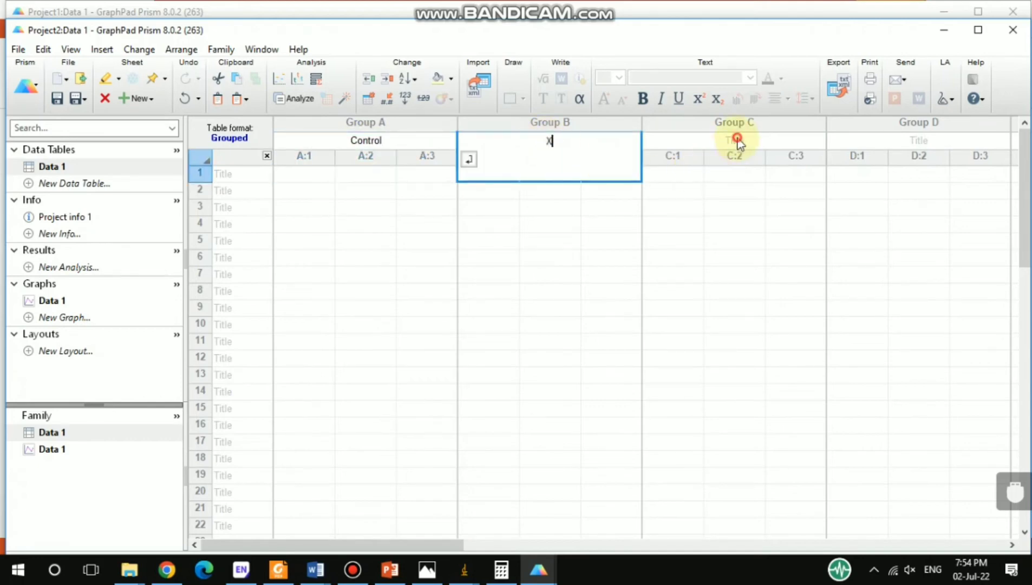
click(737, 139)
text(Y)
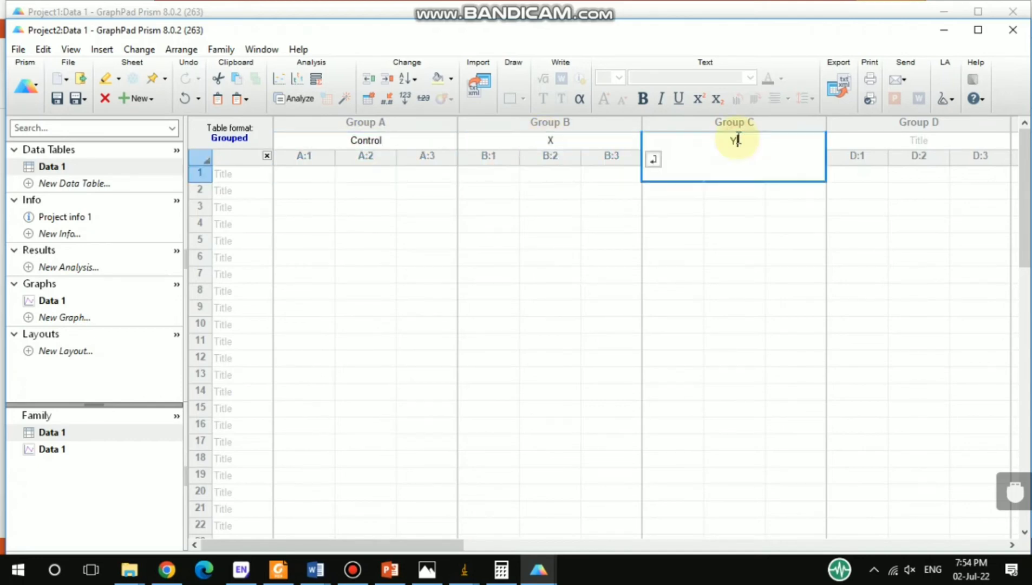
click(585, 230)
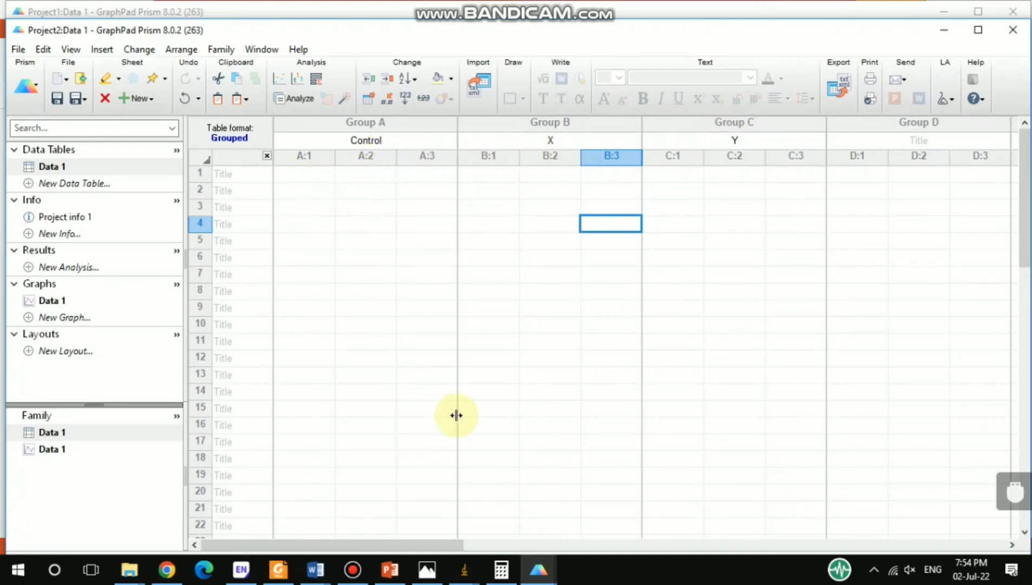
- Check the closure percentage on the PowerPoint slide, then enter 32, 30 and 35 as the Control replicates in row 1 of Prism's Project2 table
click(389, 575)
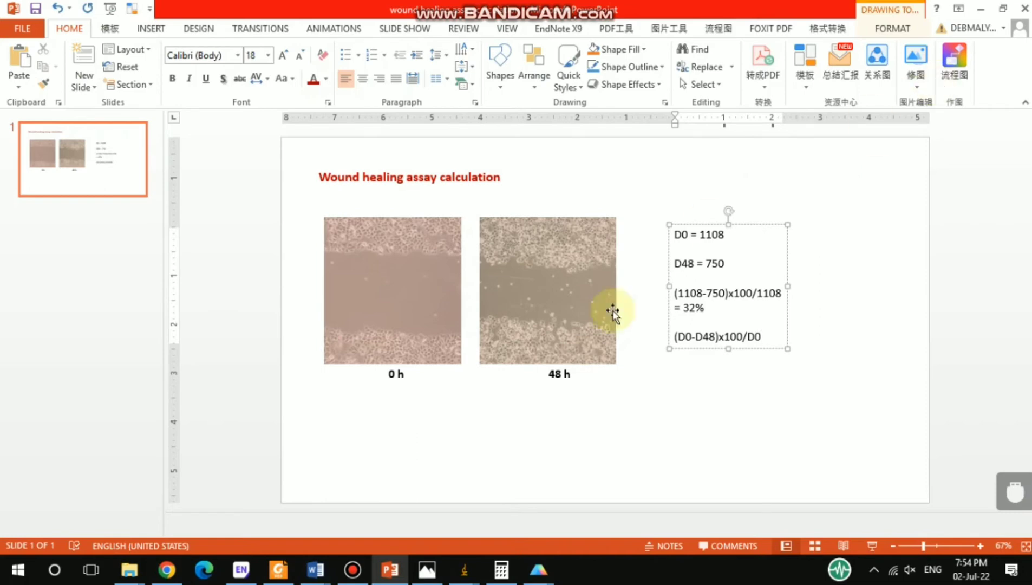
mouse_move(544, 577)
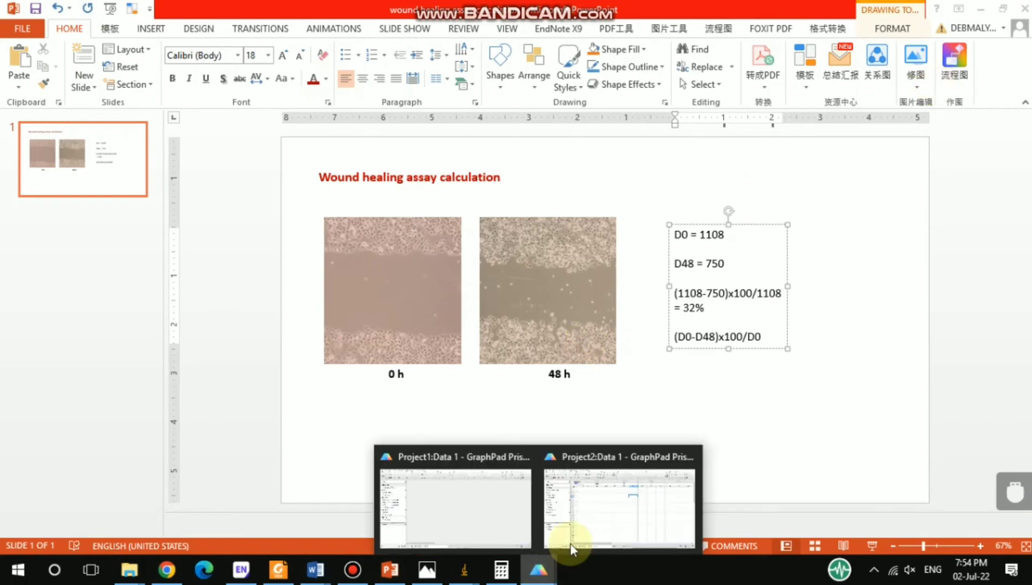
click(604, 508)
click(306, 174)
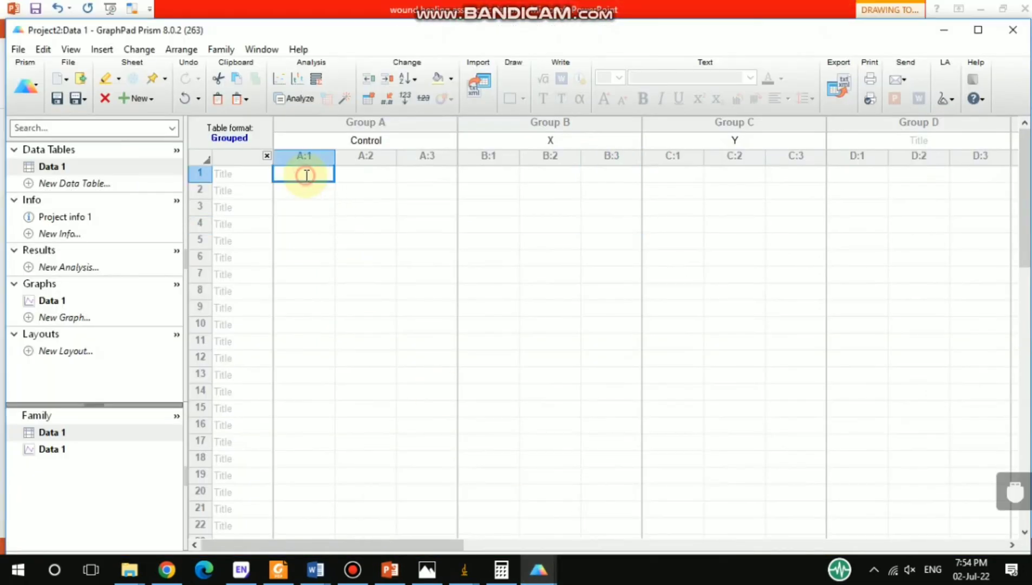
text(32)
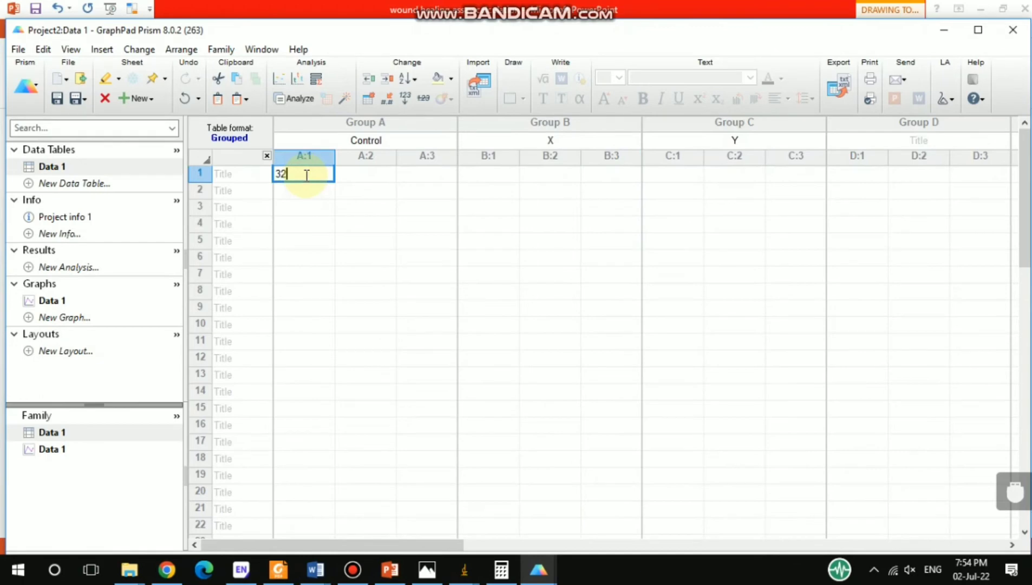
click(366, 178)
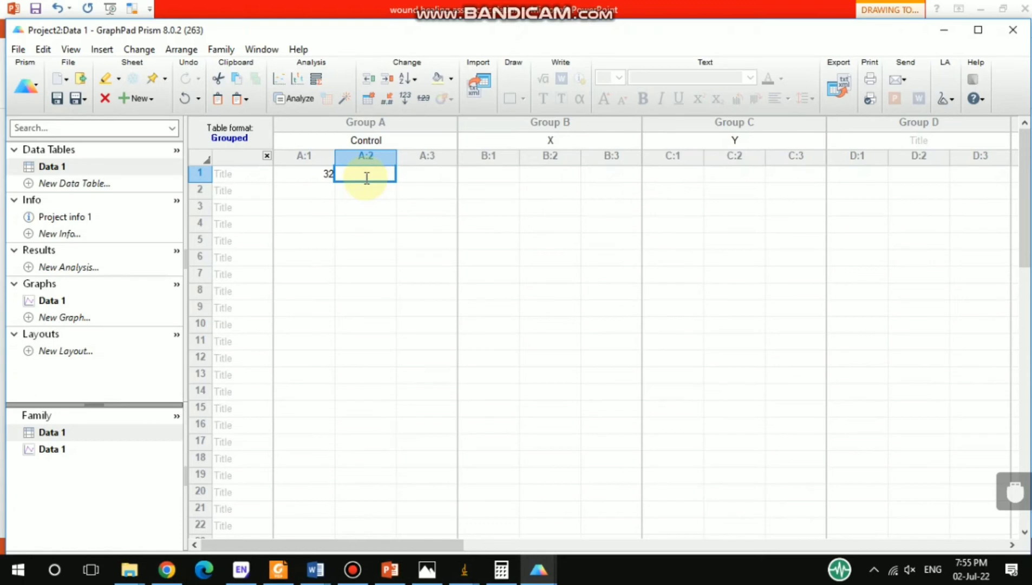
text(30)
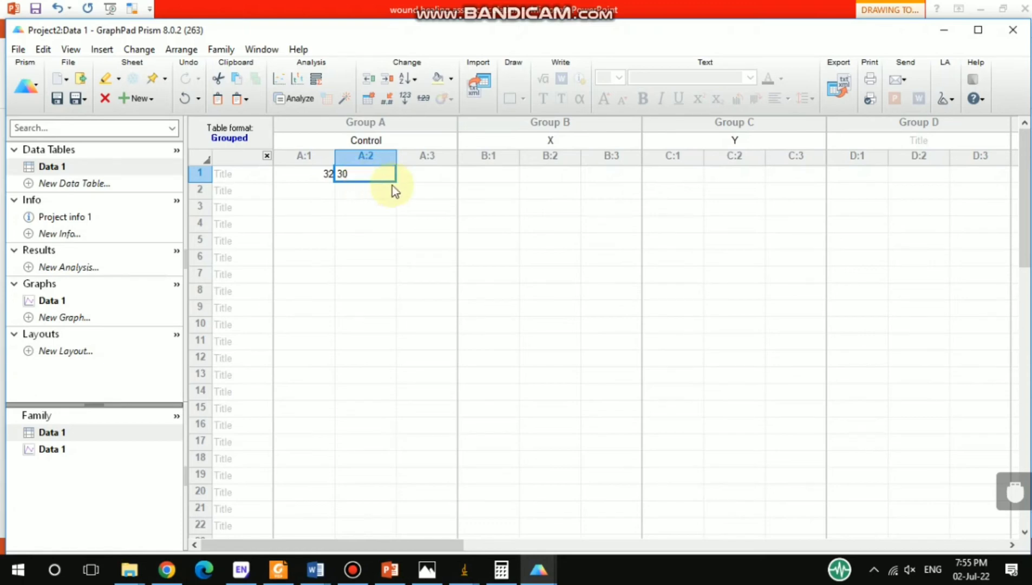
click(425, 173)
text(35)
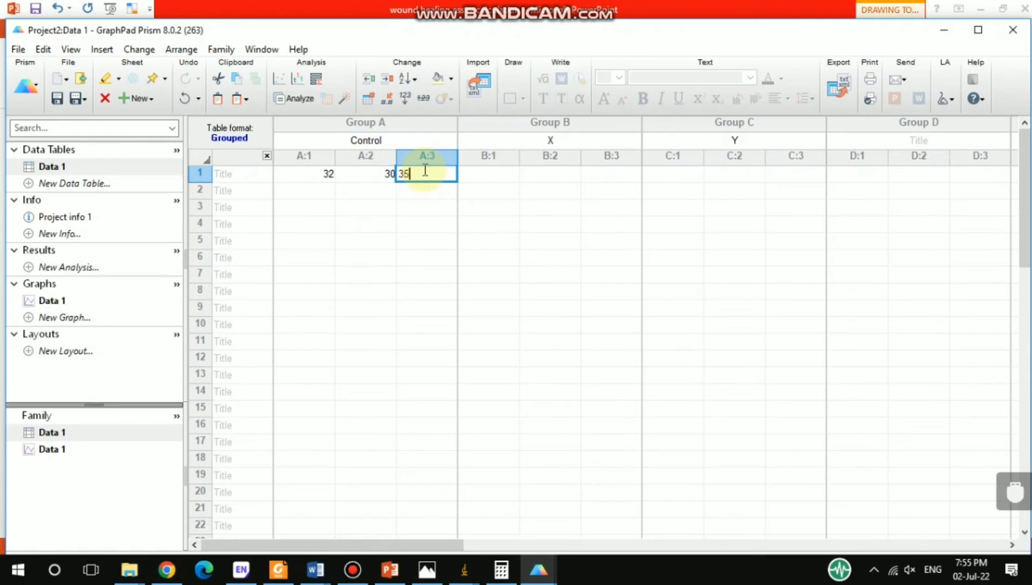
- Enter 25, 27 and 22 as the three replicates of group X in row 1
click(498, 174)
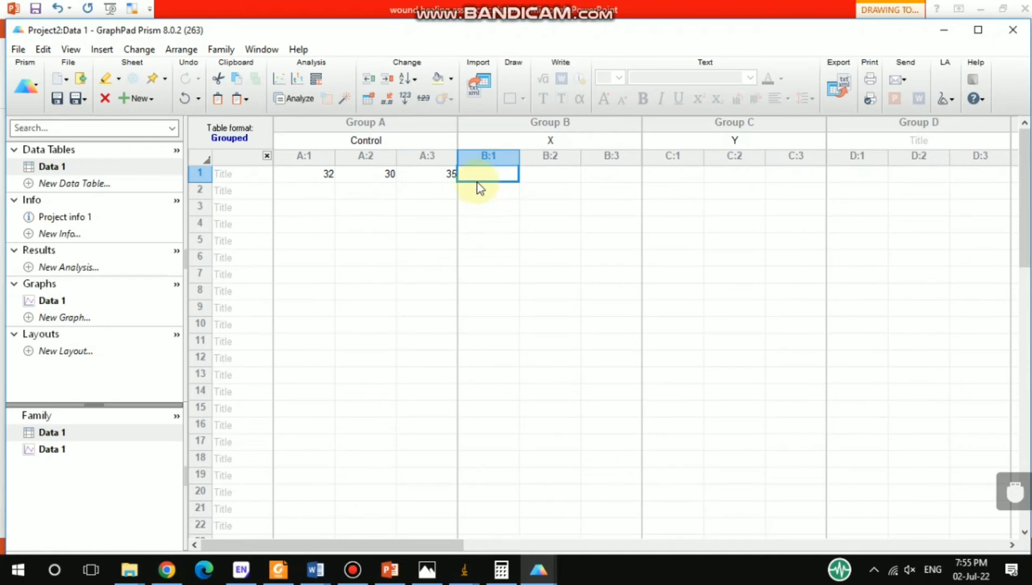
text(25)
click(545, 175)
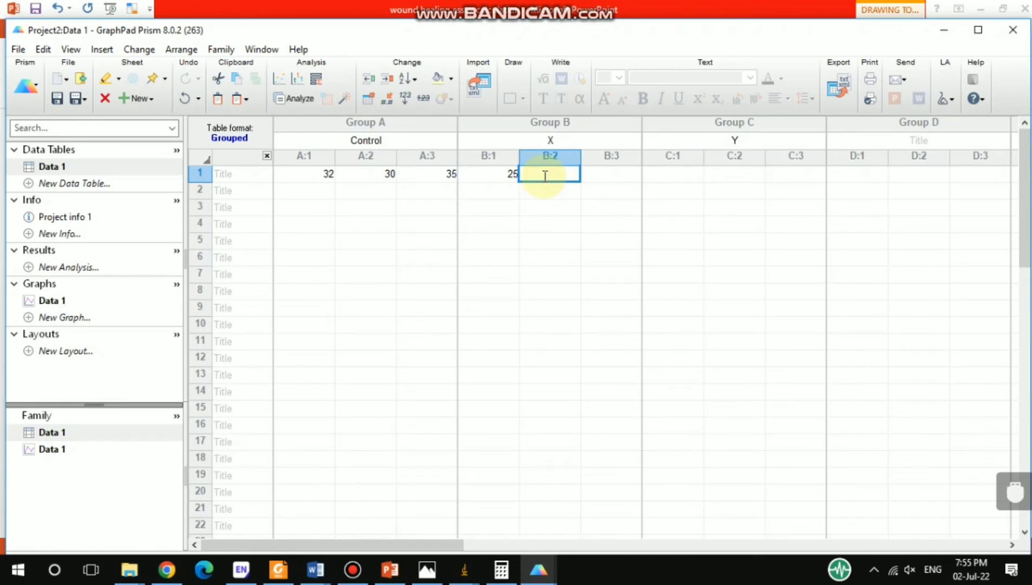
text(27)
click(612, 173)
text(22)
- Enter 19, 15 and 26 as the three replicates of group Y in row 1
click(690, 176)
text(19)
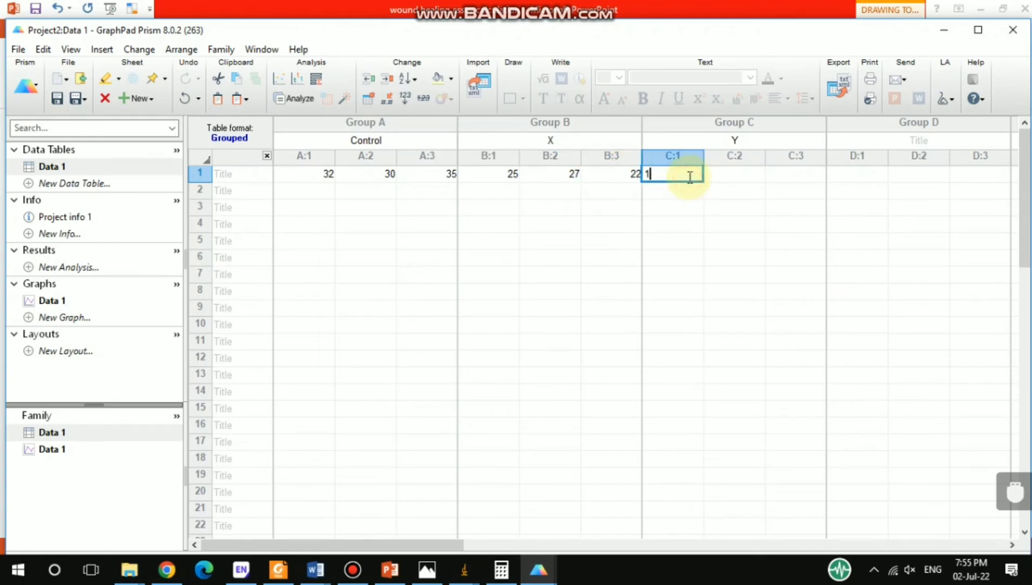
click(737, 176)
text(15)
click(791, 176)
text(26)
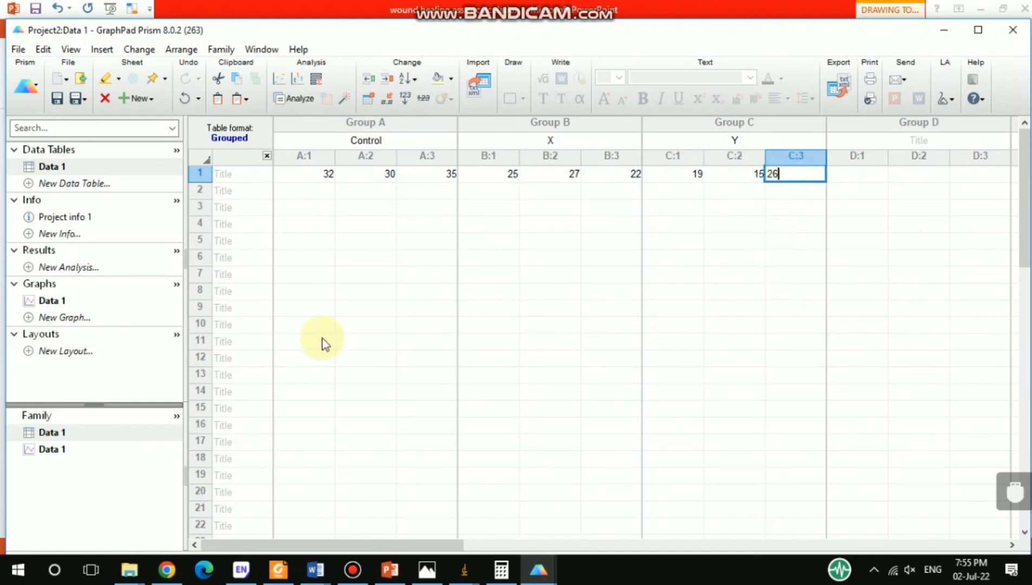
- Graph Data 1 as grouped interleaved bars showing mean with SD, and title the Y axis "% Wound Healing"
click(61, 449)
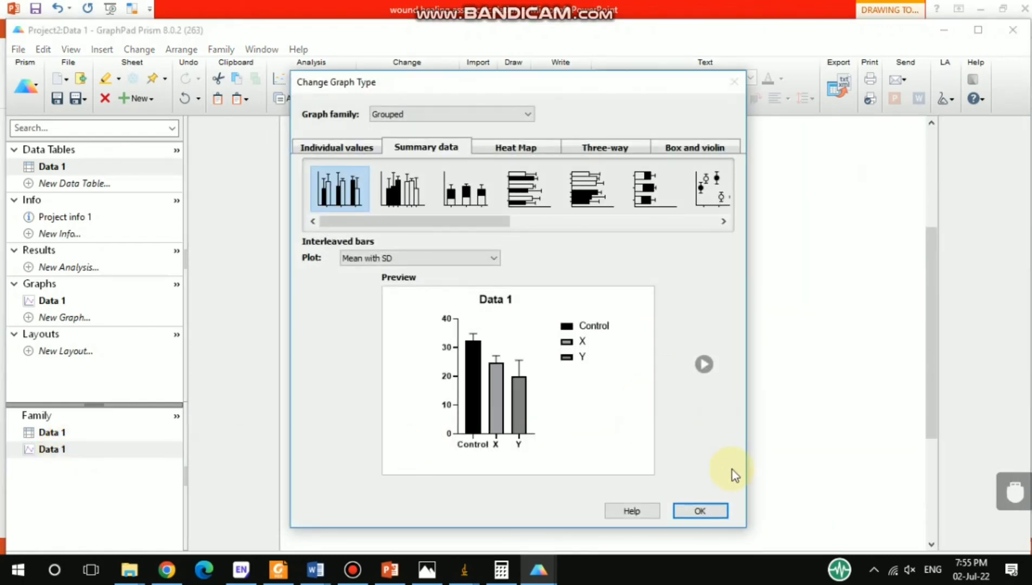
click(710, 513)
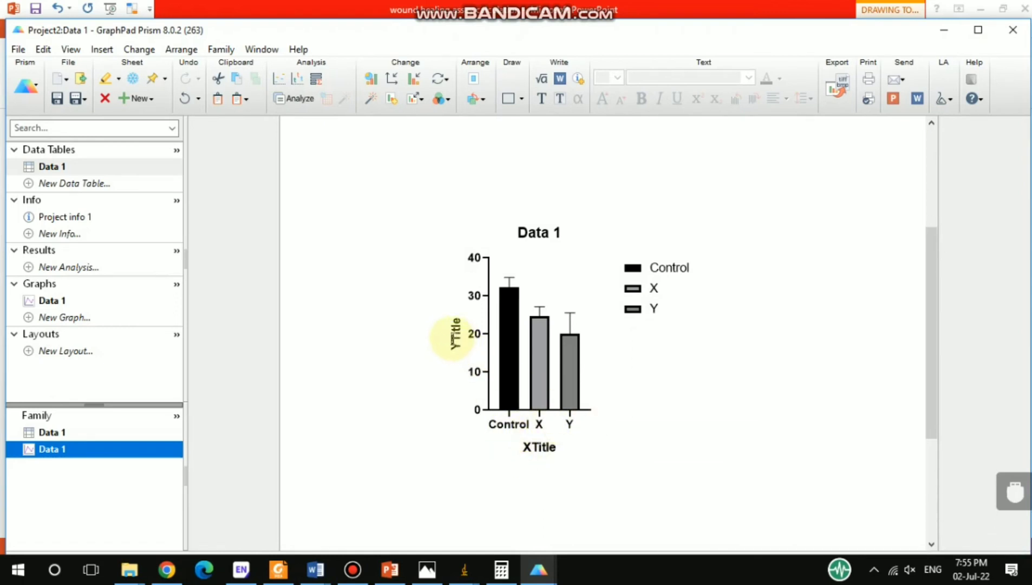
click(455, 339)
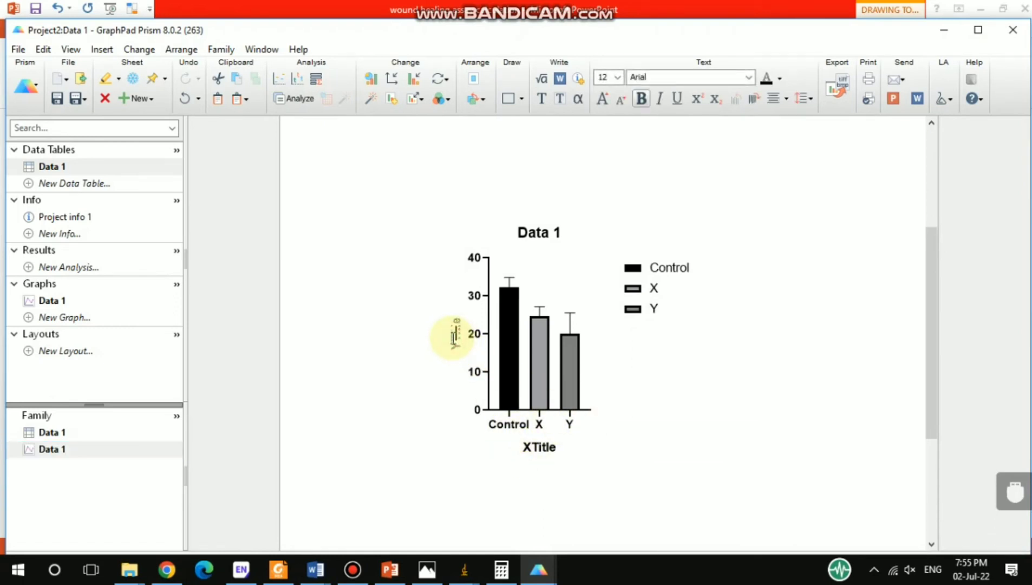
text(%)
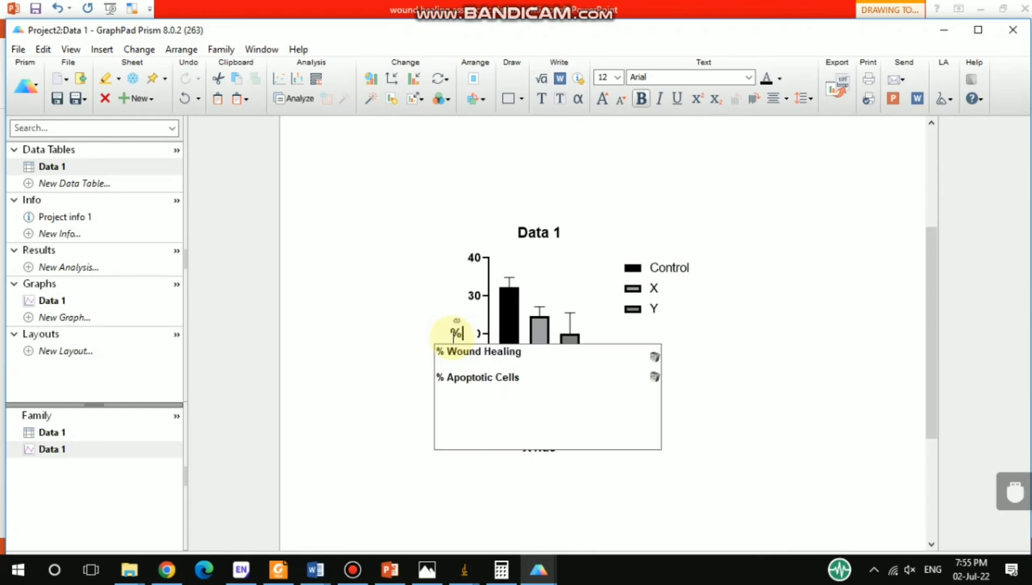
click(472, 357)
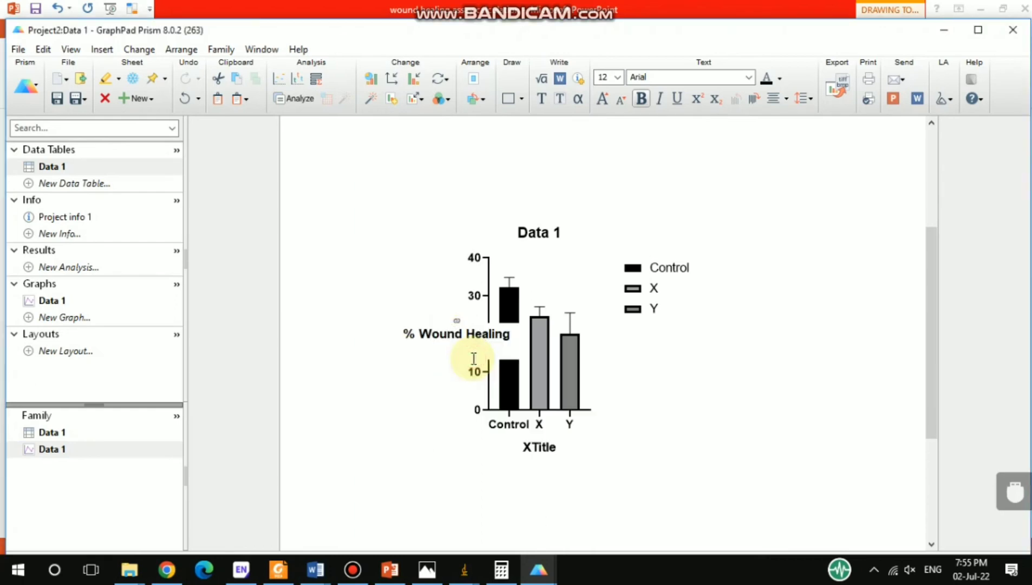
click(425, 251)
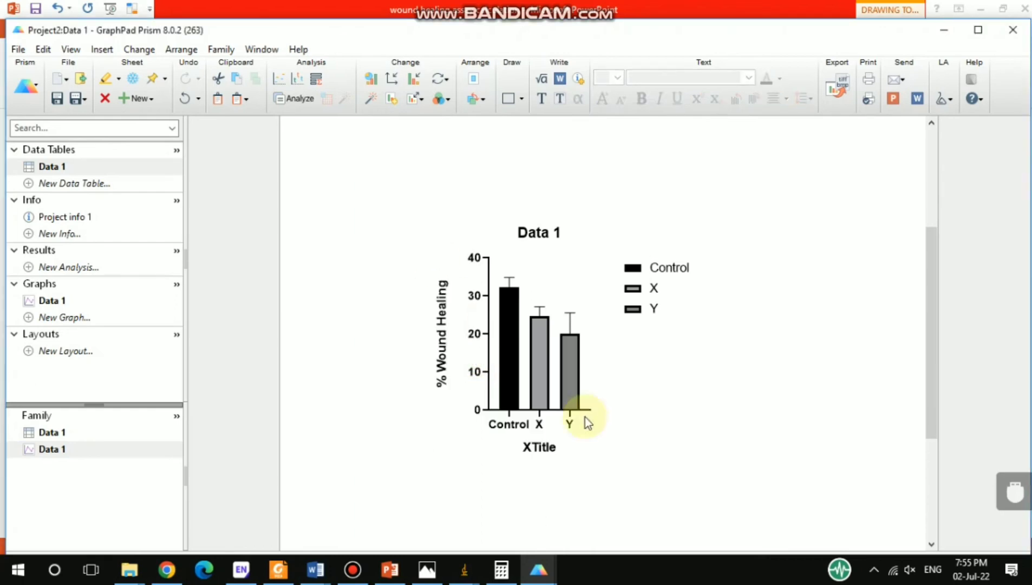
- Run an unpaired parametric t test on Data 1 comparing only Control and X, assuming equal SDs
mouse_move(505, 332)
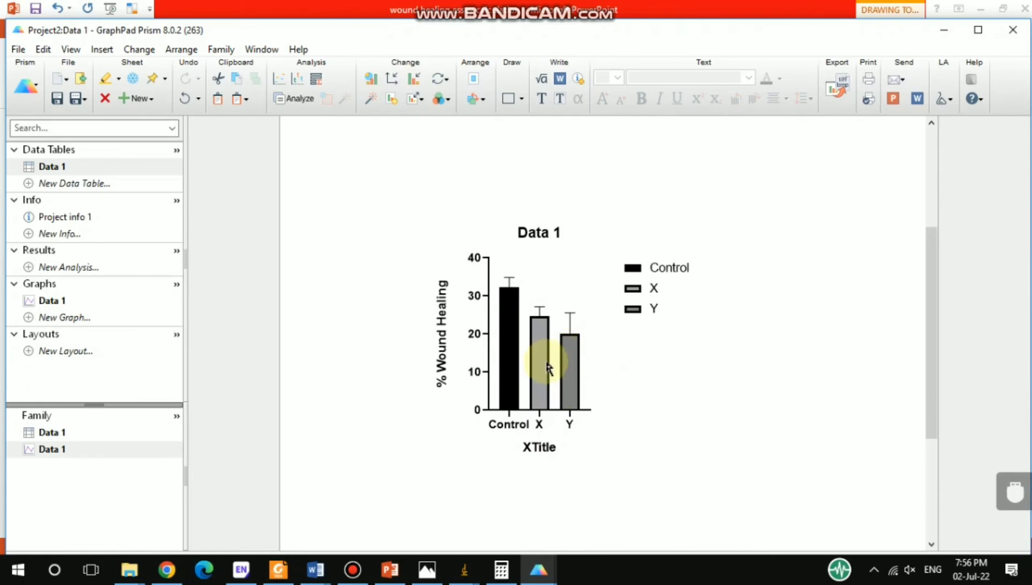
mouse_move(547, 366)
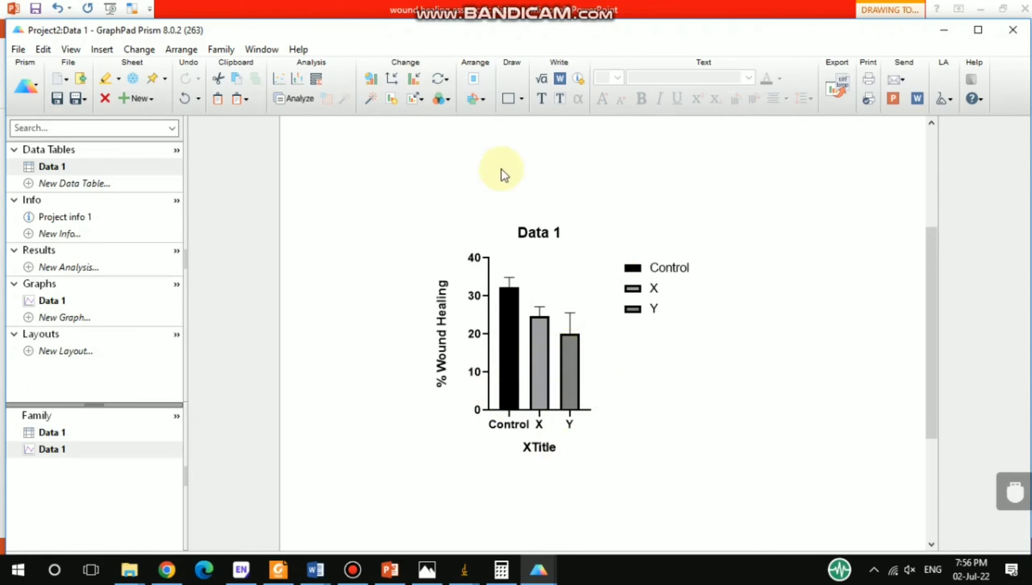
click(301, 102)
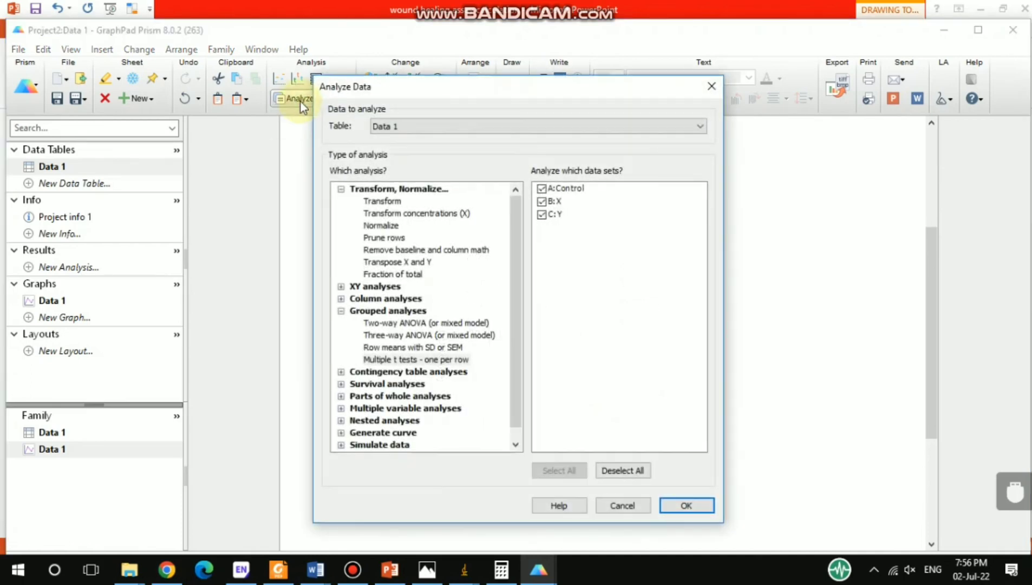
click(393, 298)
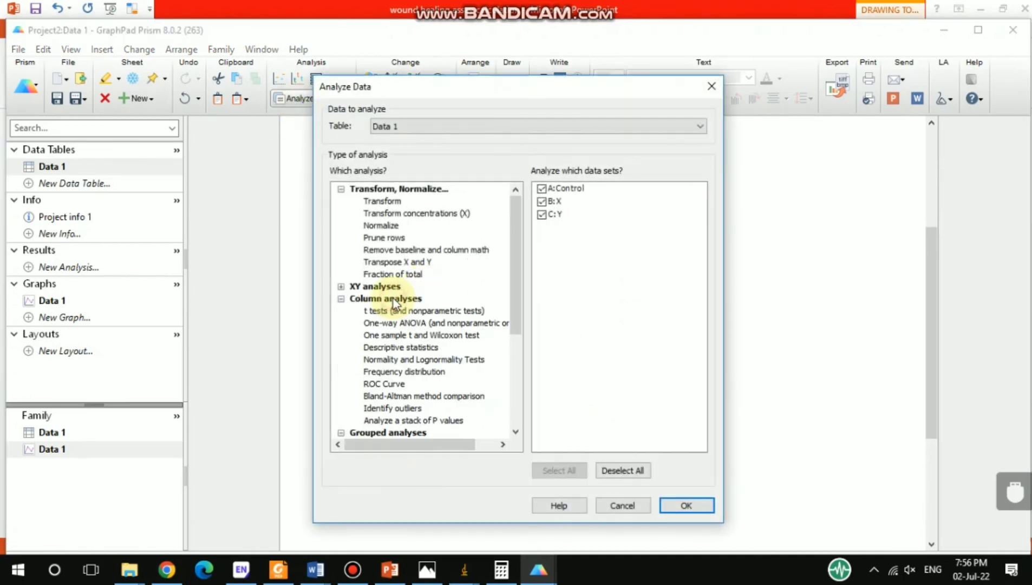
click(410, 310)
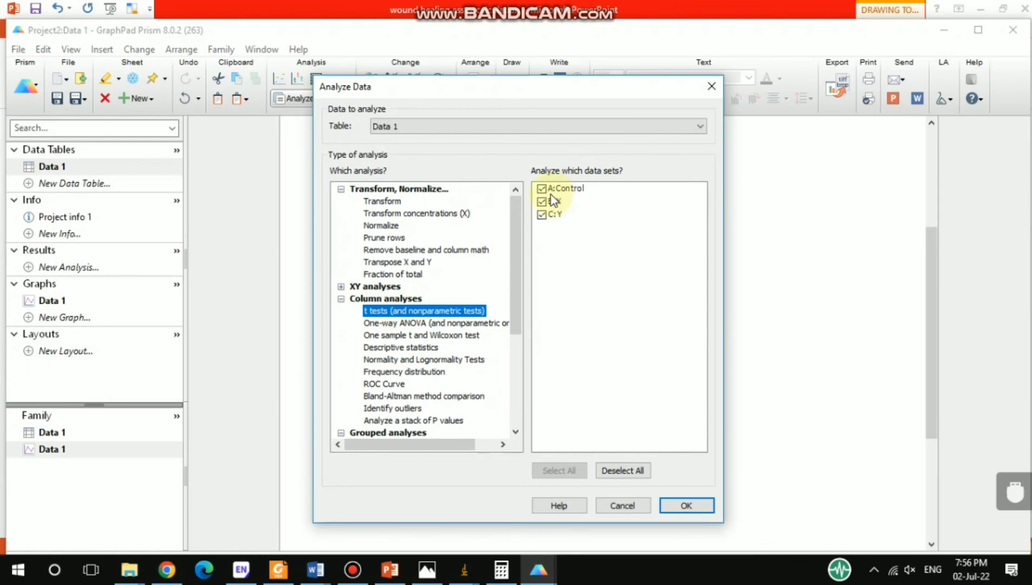
click(541, 215)
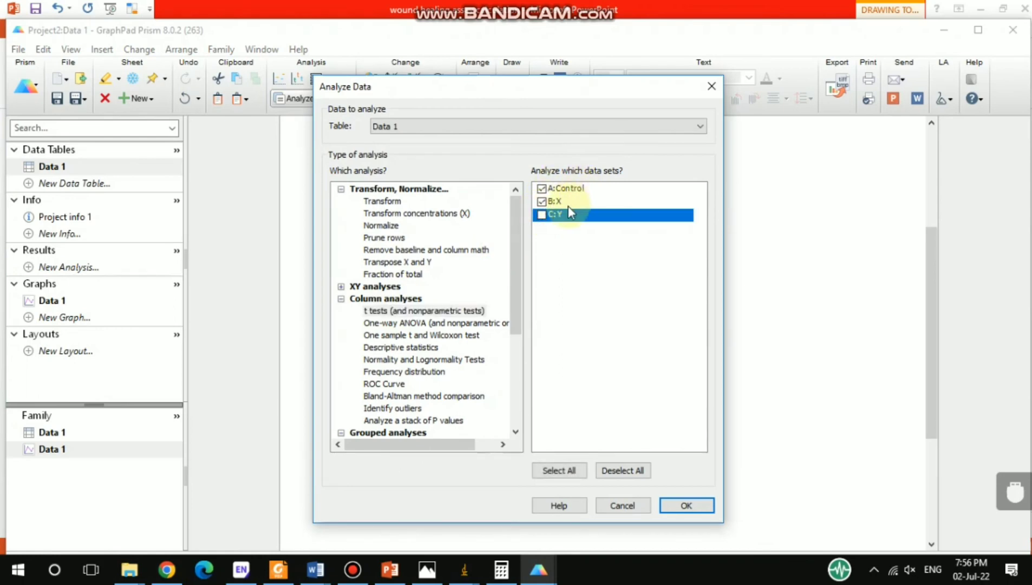
click(688, 506)
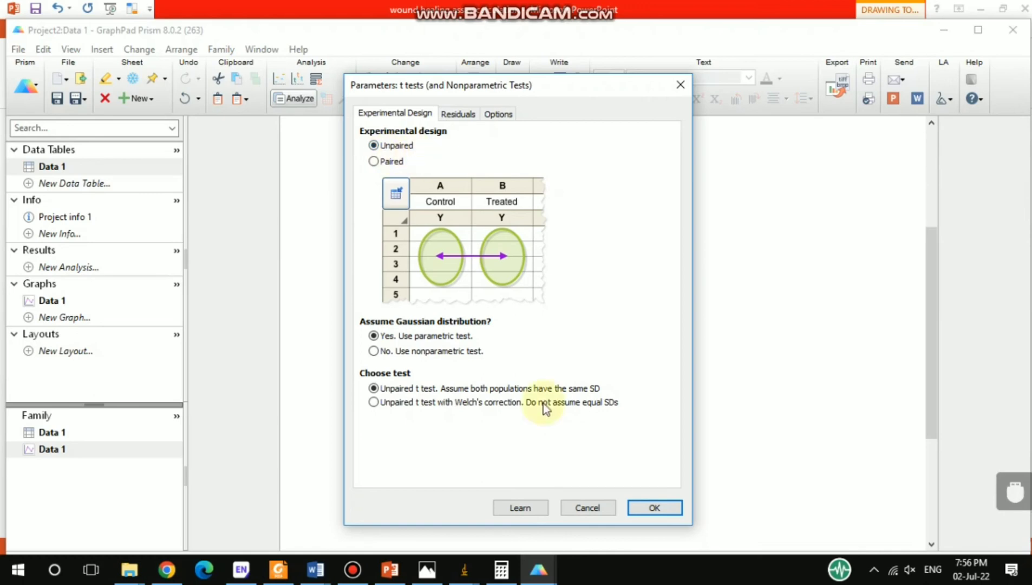
click(665, 506)
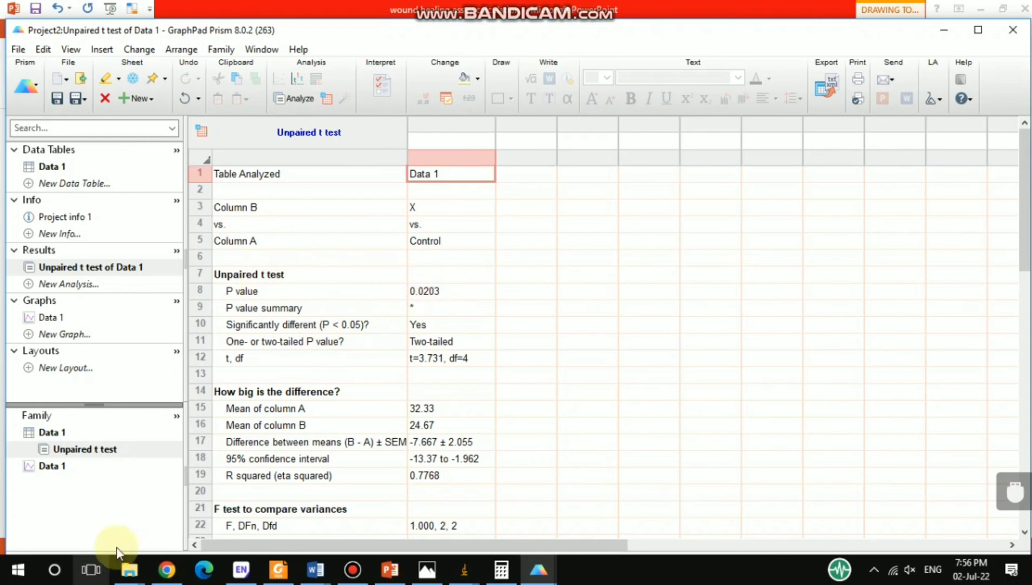
- Run a second unpaired parametric t test on Data 1 comparing only Control and Y, assuming equal SDs
click(53, 467)
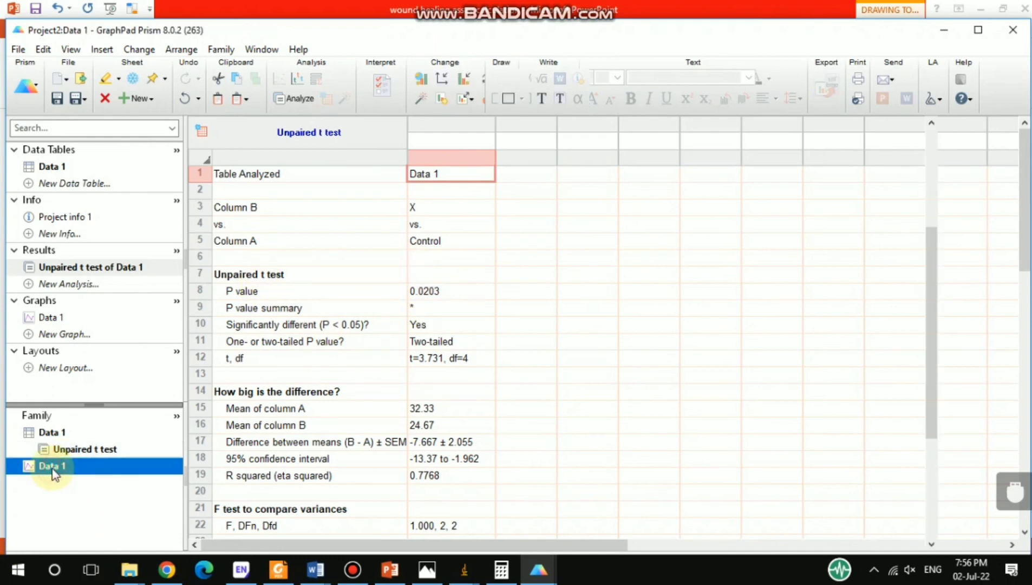
click(294, 98)
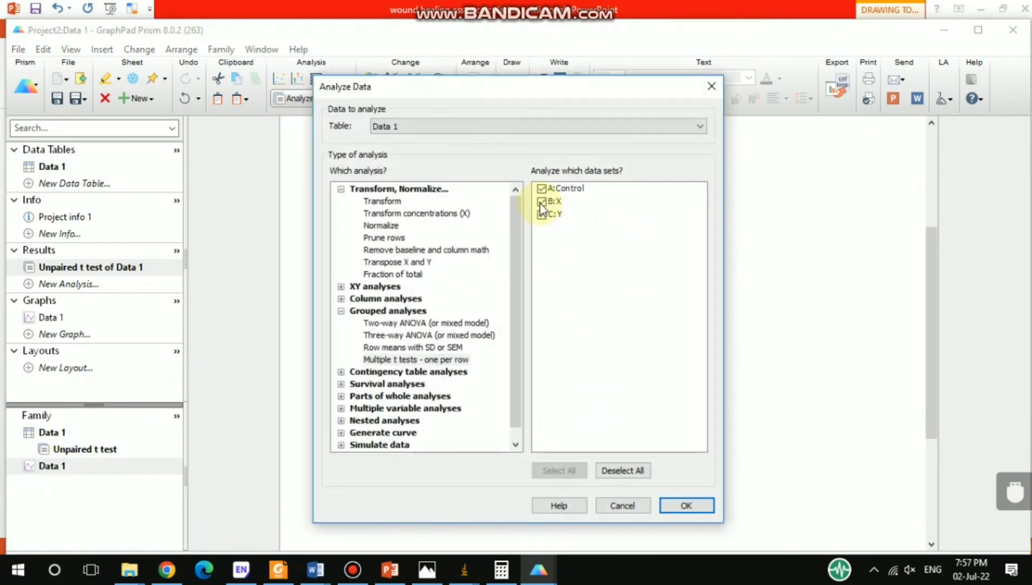
click(541, 202)
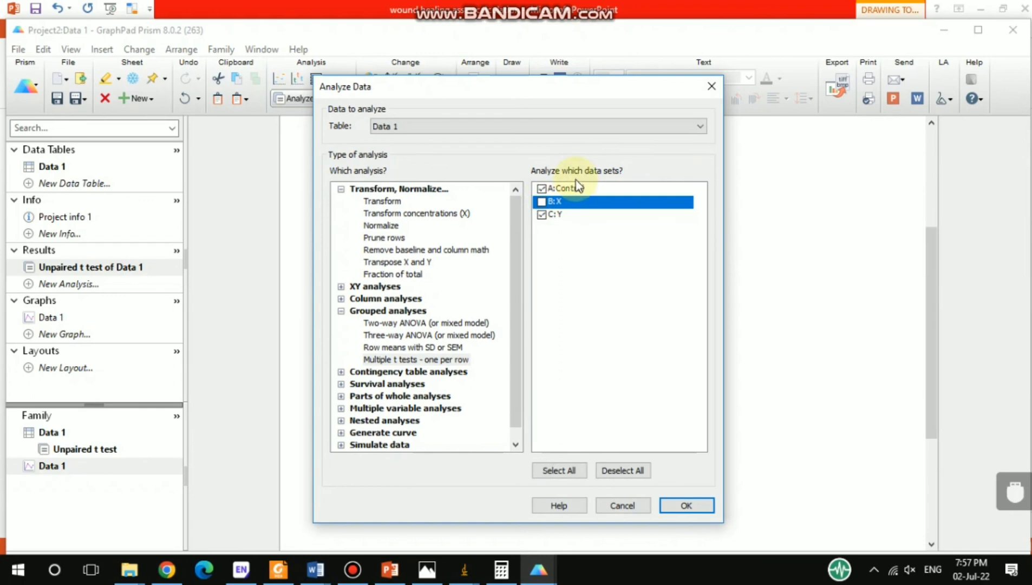
double_click(385, 298)
click(387, 310)
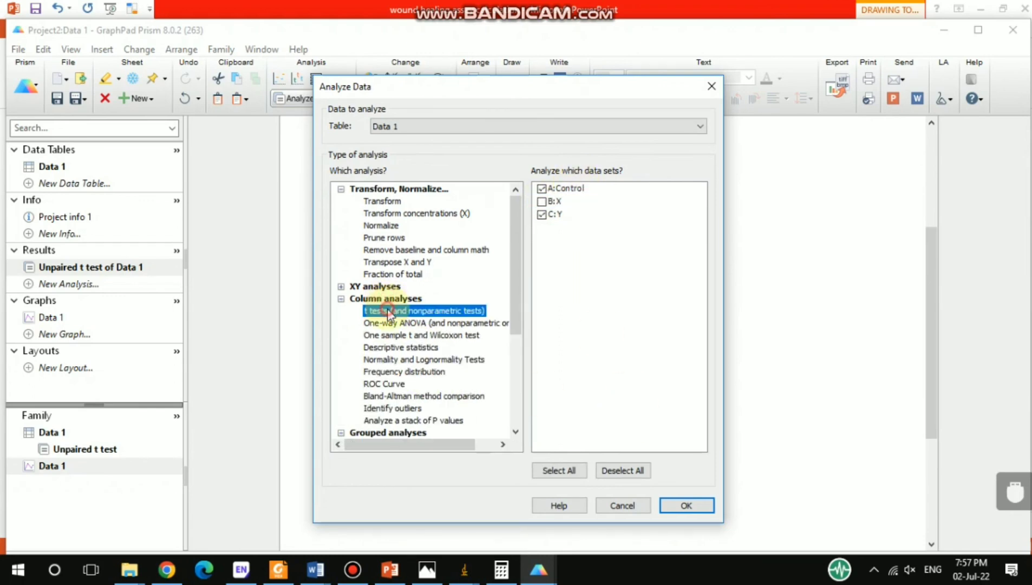
click(687, 506)
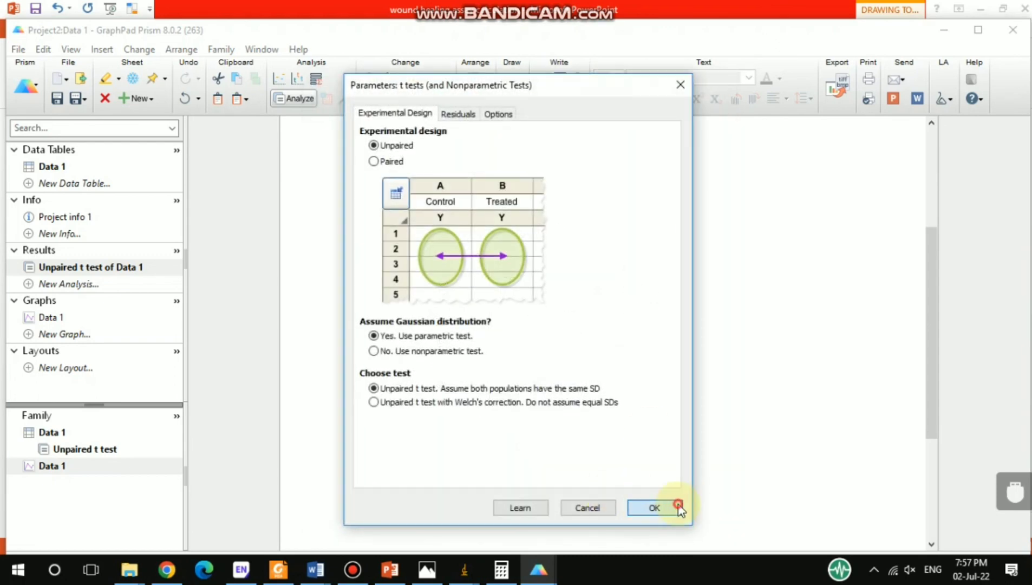
click(678, 506)
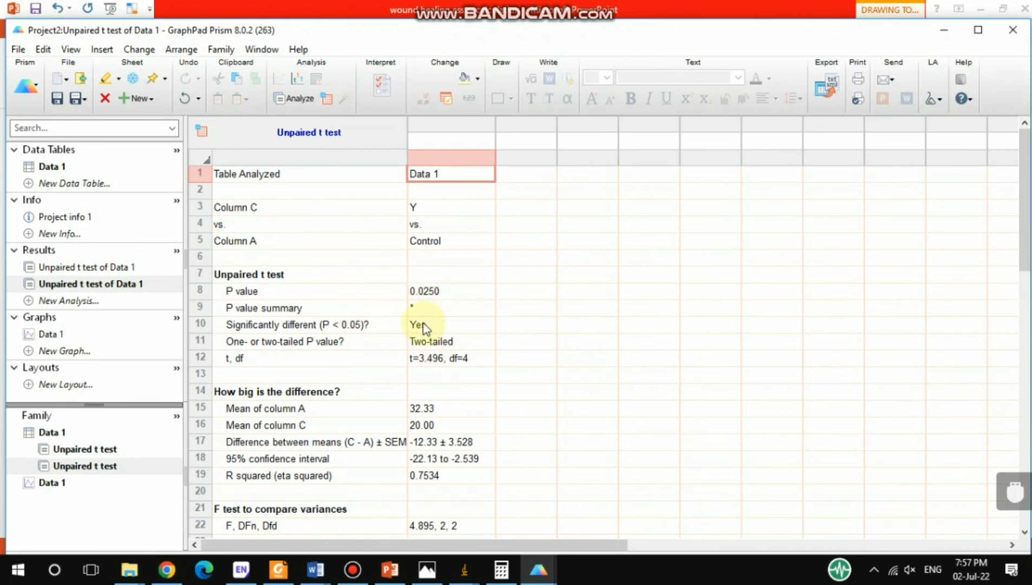
- Review the P values of both unpaired t tests, and compare the Control, X and Y bars on the Data 1 graph
click(72, 449)
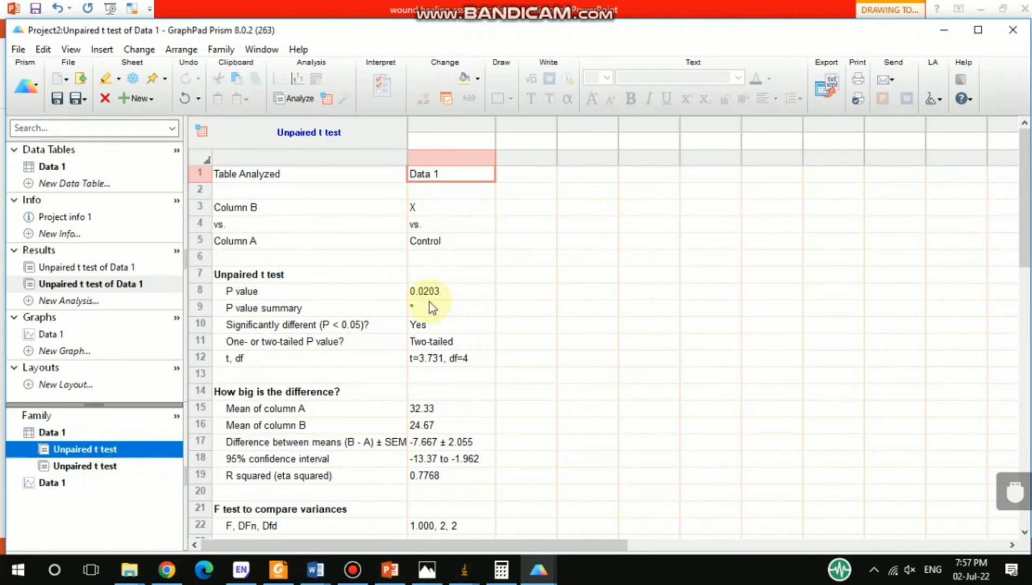
click(76, 465)
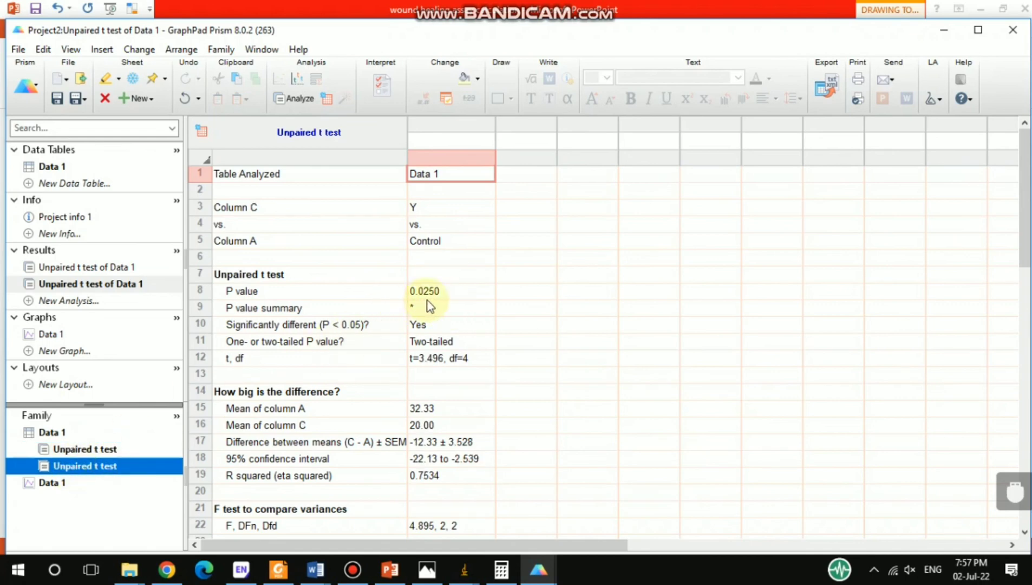
click(52, 484)
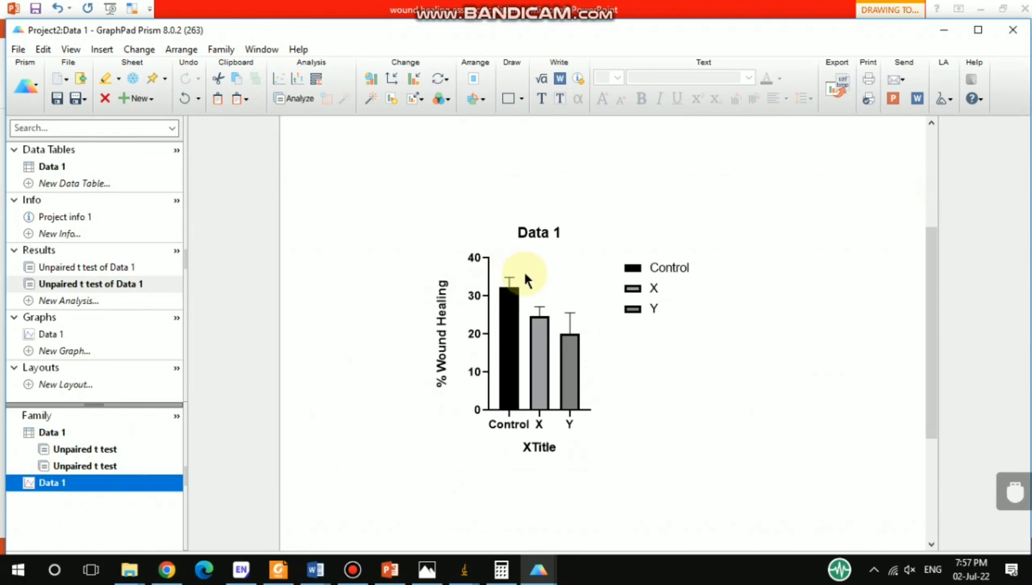
click(584, 341)
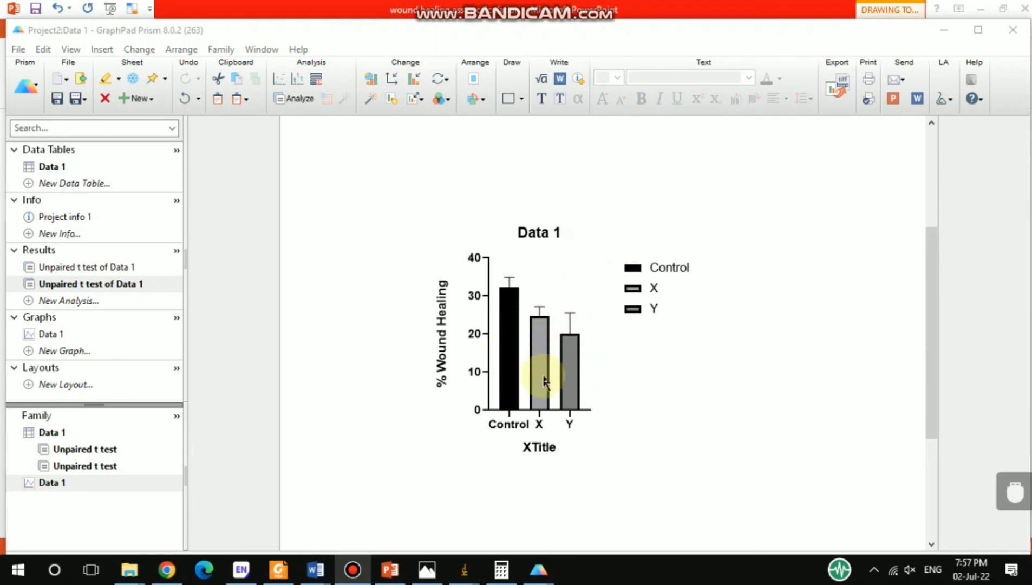
mouse_move(568, 409)
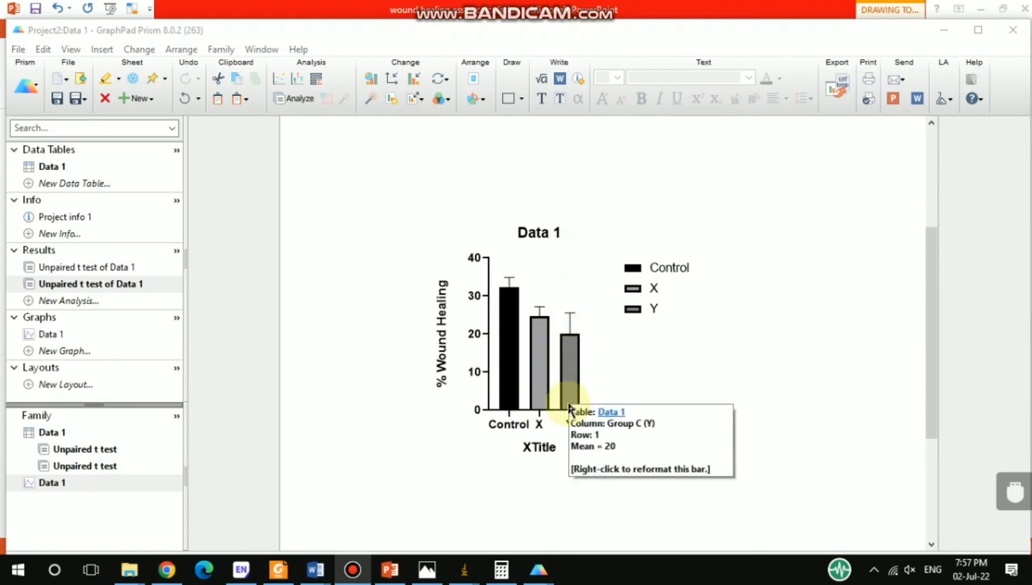